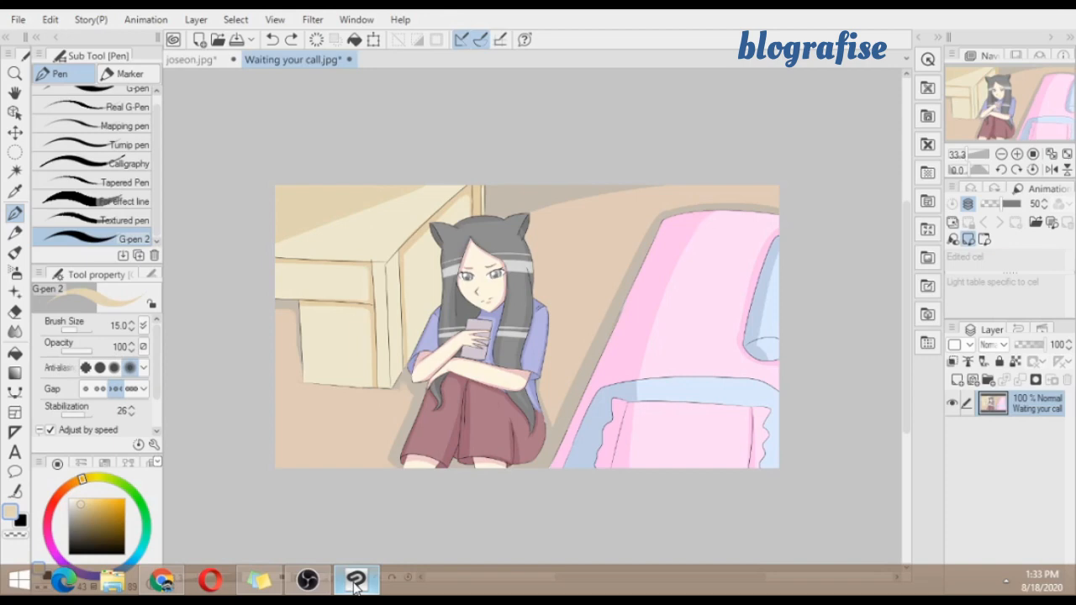
pyautogui.click(313, 21)
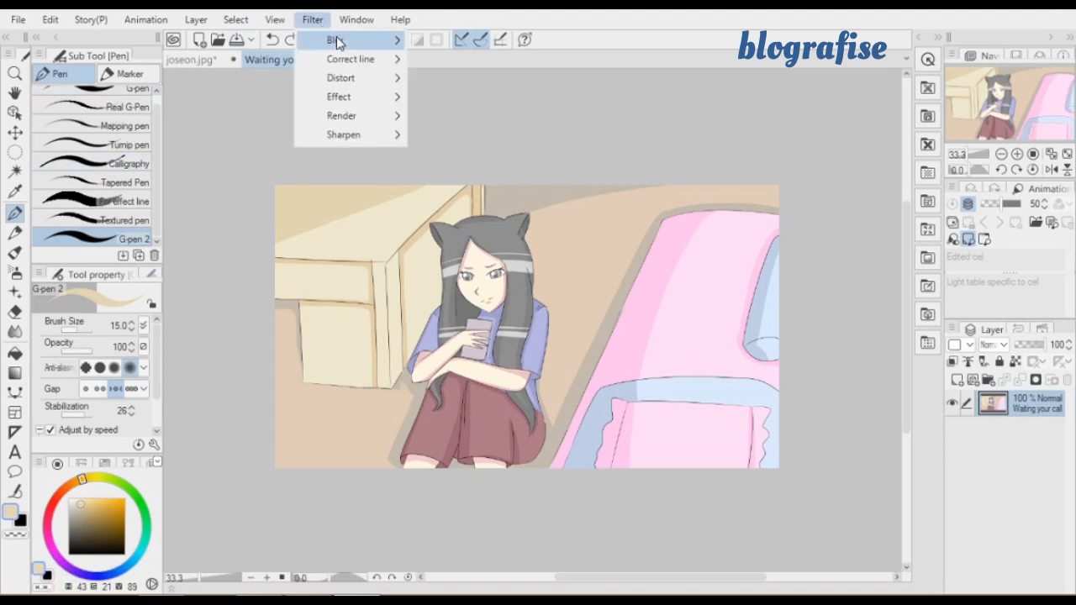
pyautogui.moveTo(336, 42)
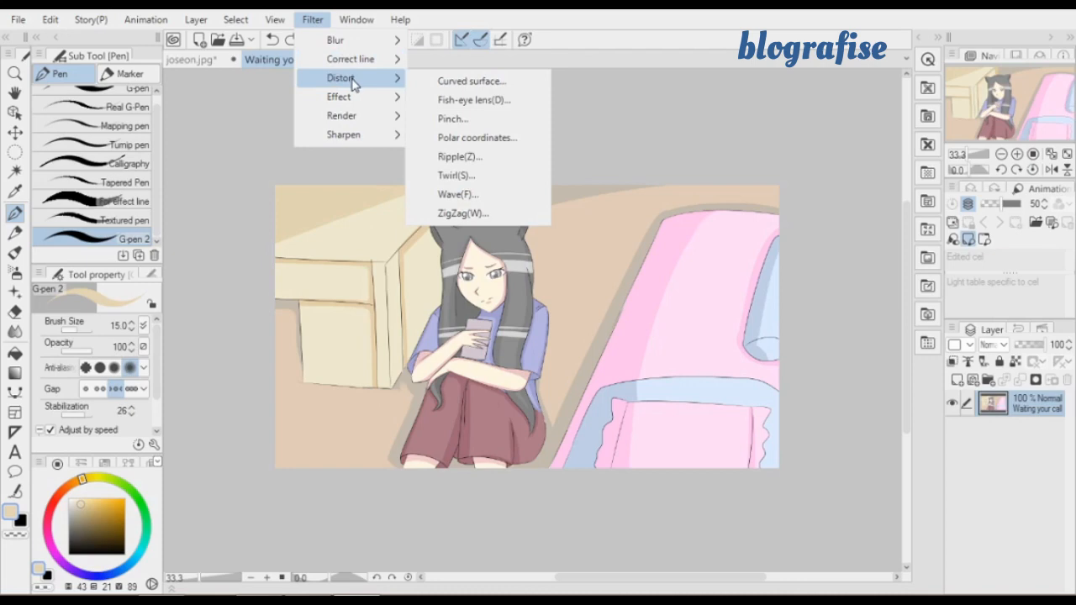
pyautogui.moveTo(358, 99)
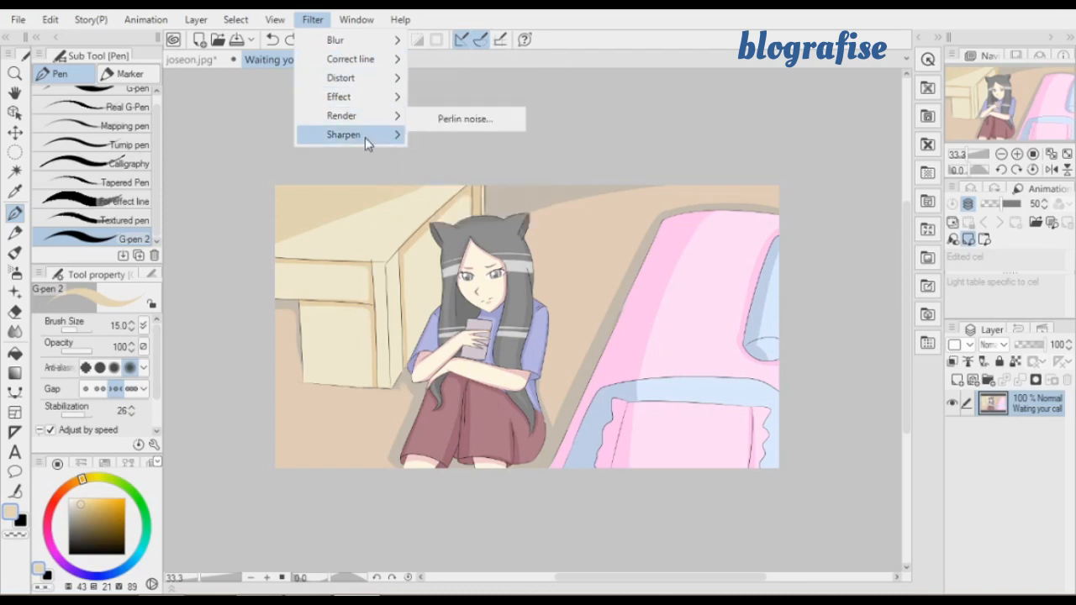
pyautogui.moveTo(365, 137)
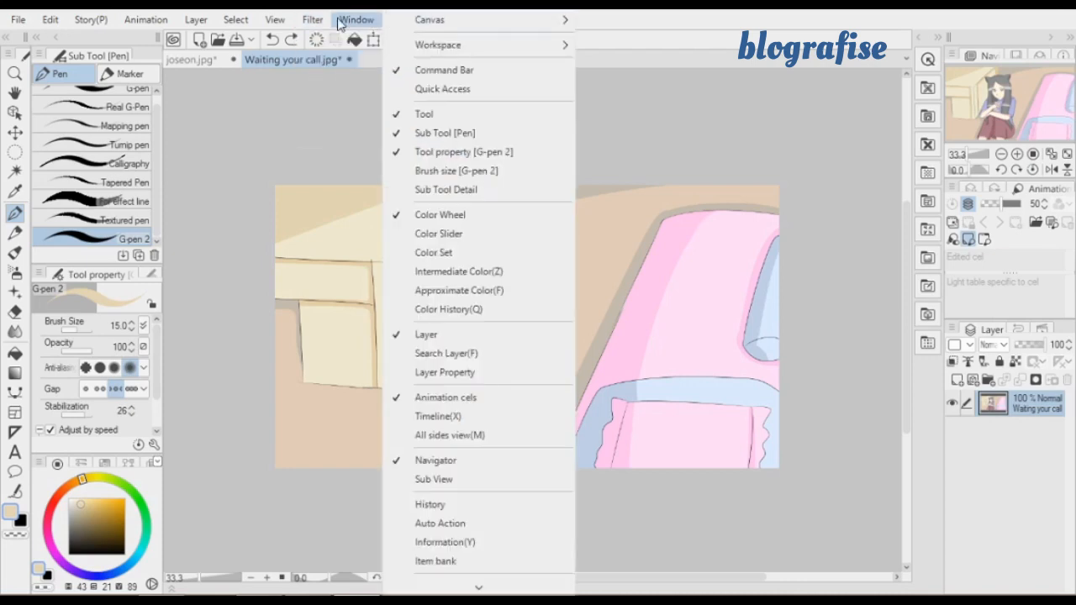
pyautogui.moveTo(262, 19)
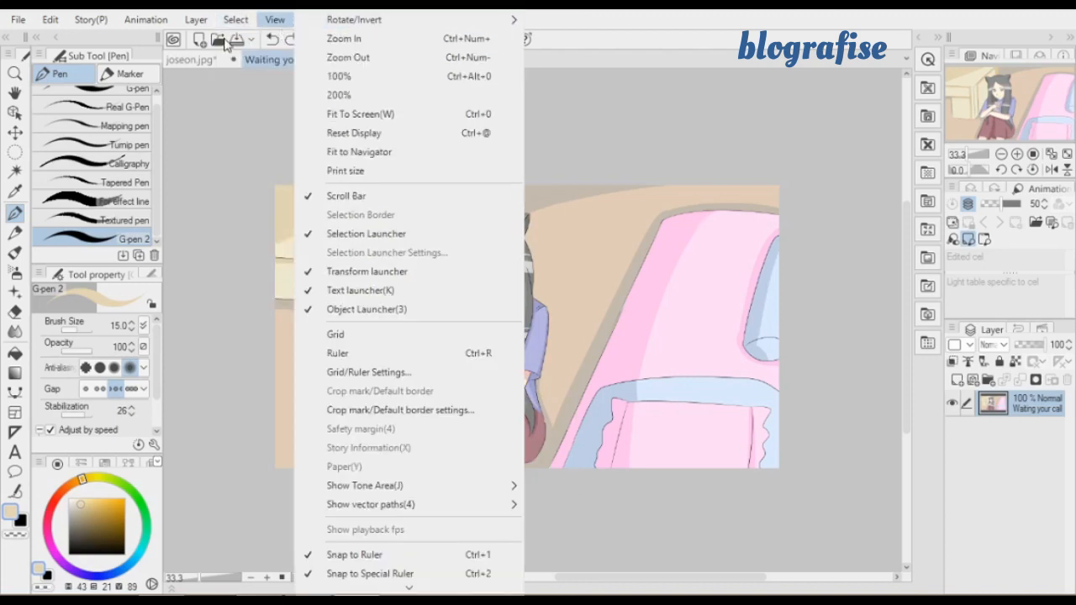
pyautogui.moveTo(193, 25)
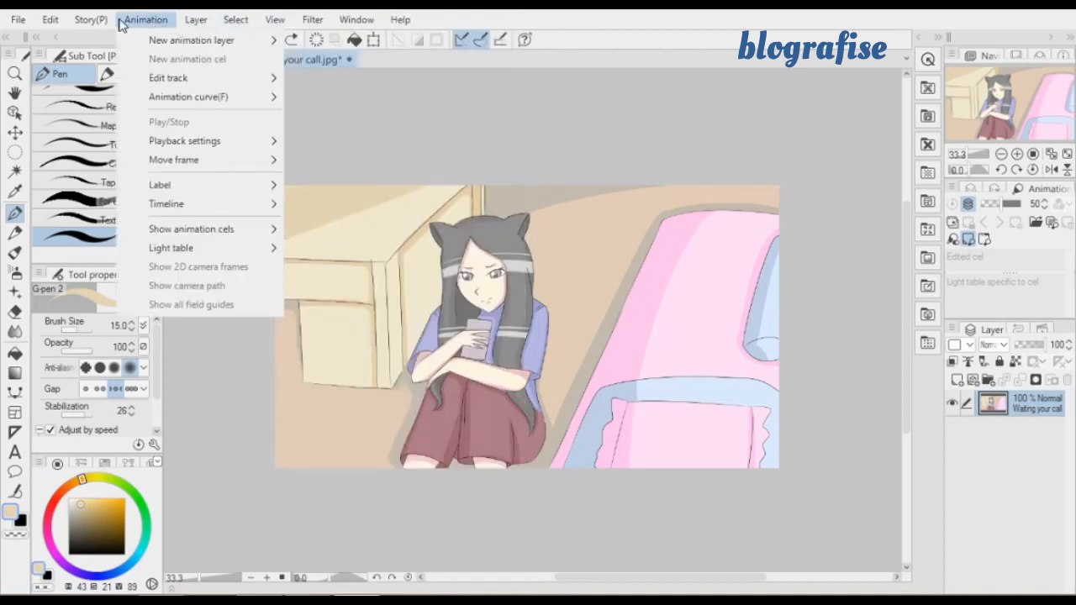
pyautogui.moveTo(75, 25)
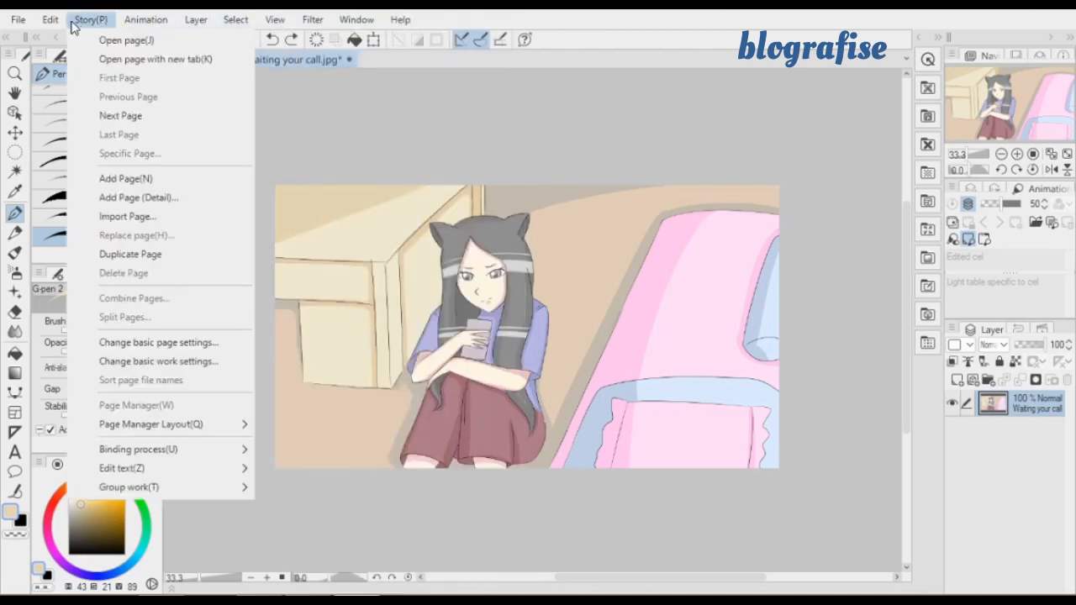
pyautogui.moveTo(120, 25)
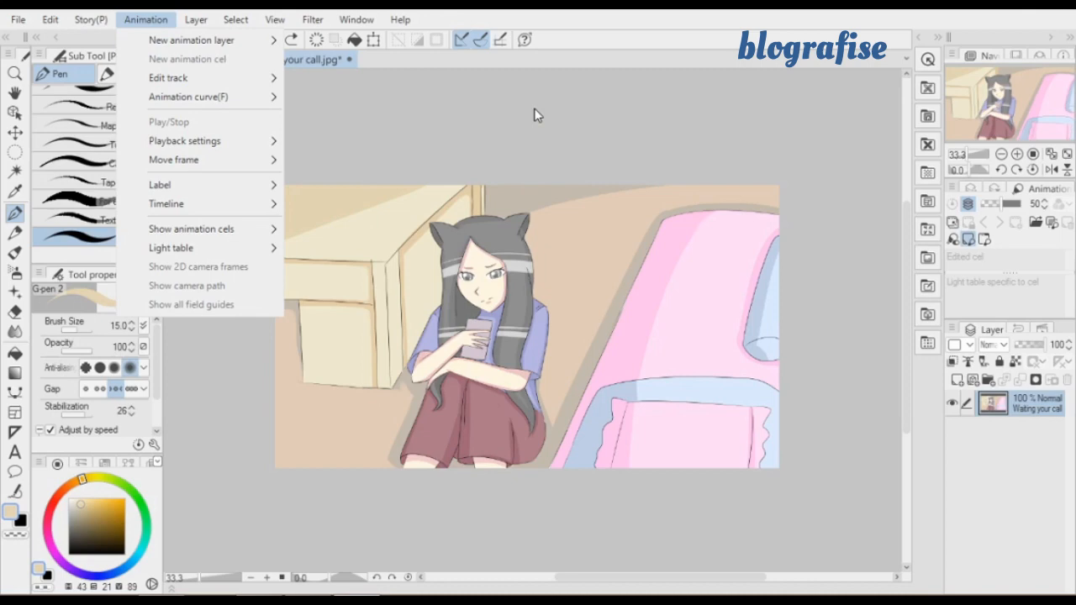
pyautogui.click(739, 143)
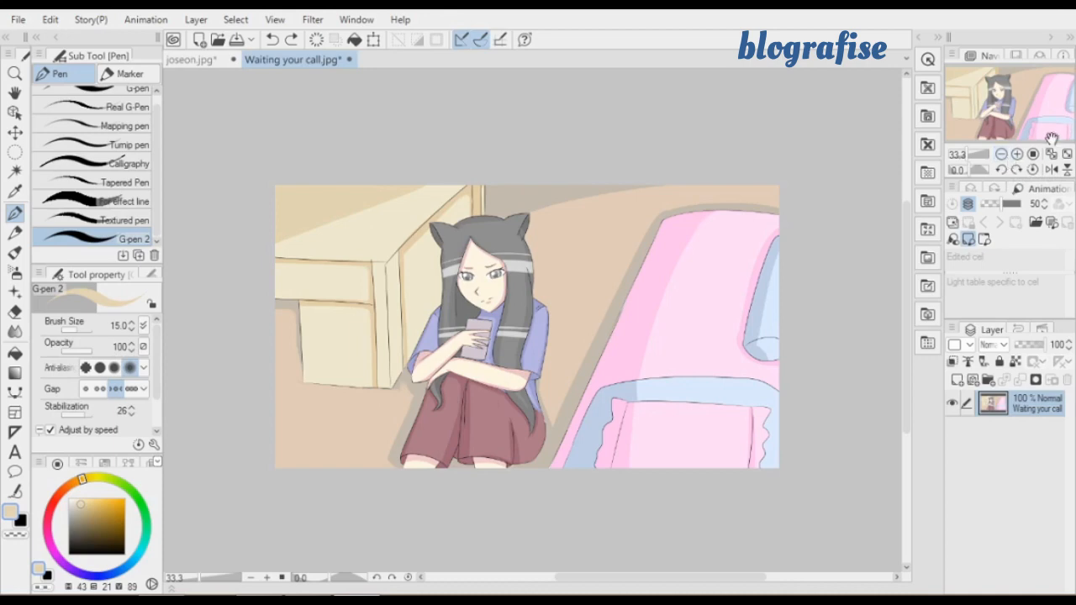
pyautogui.click(1017, 154)
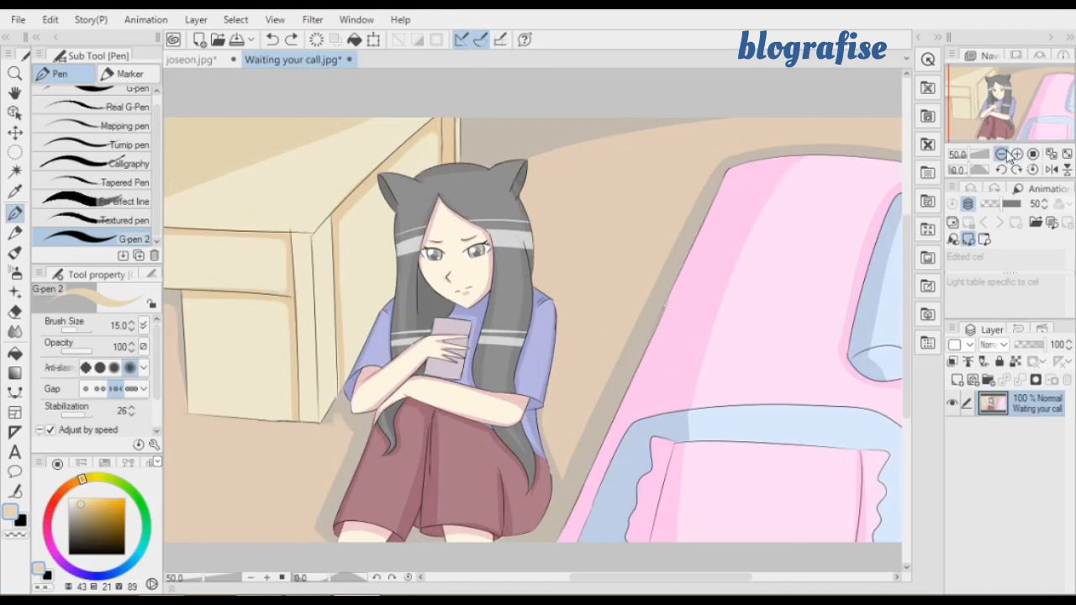
pyautogui.click(1001, 153)
pyautogui.click(1017, 154)
pyautogui.click(1001, 154)
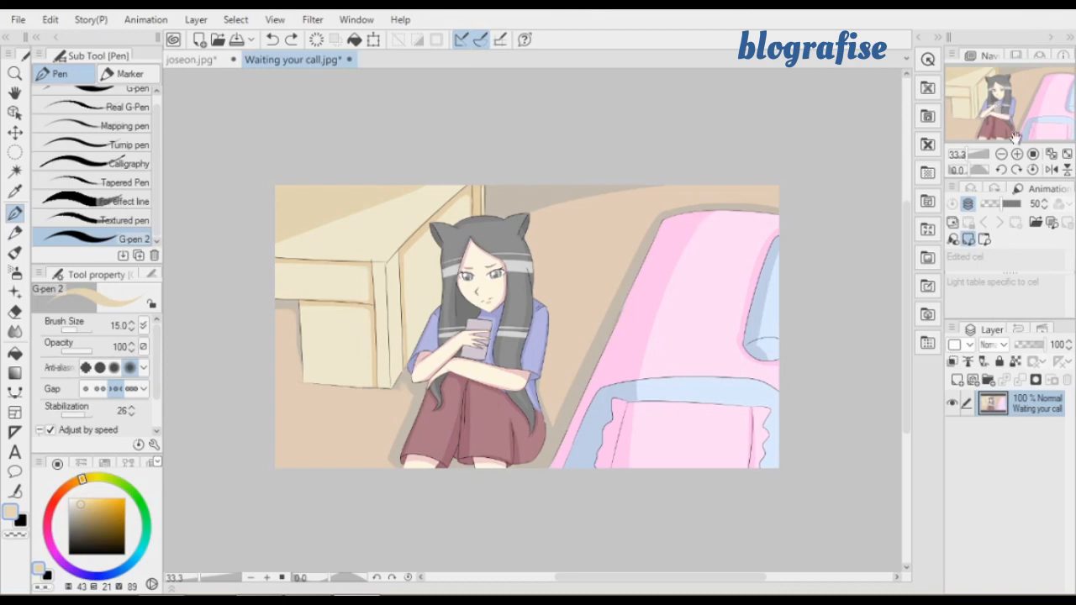
pyautogui.moveTo(1023, 156)
pyautogui.click(1017, 155)
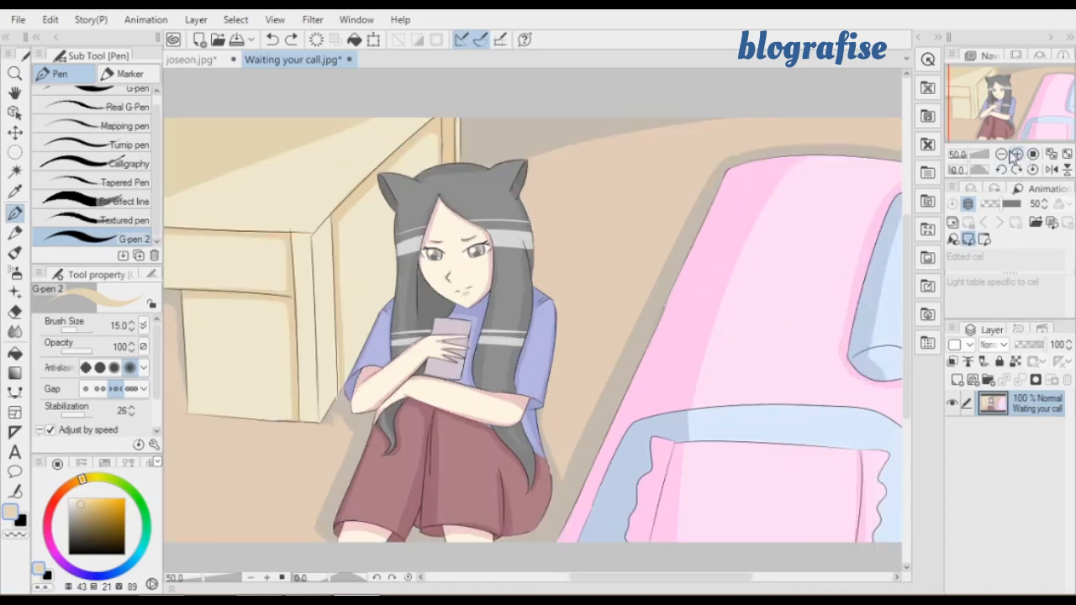
pyautogui.click(1001, 154)
pyautogui.click(1017, 155)
pyautogui.click(1001, 154)
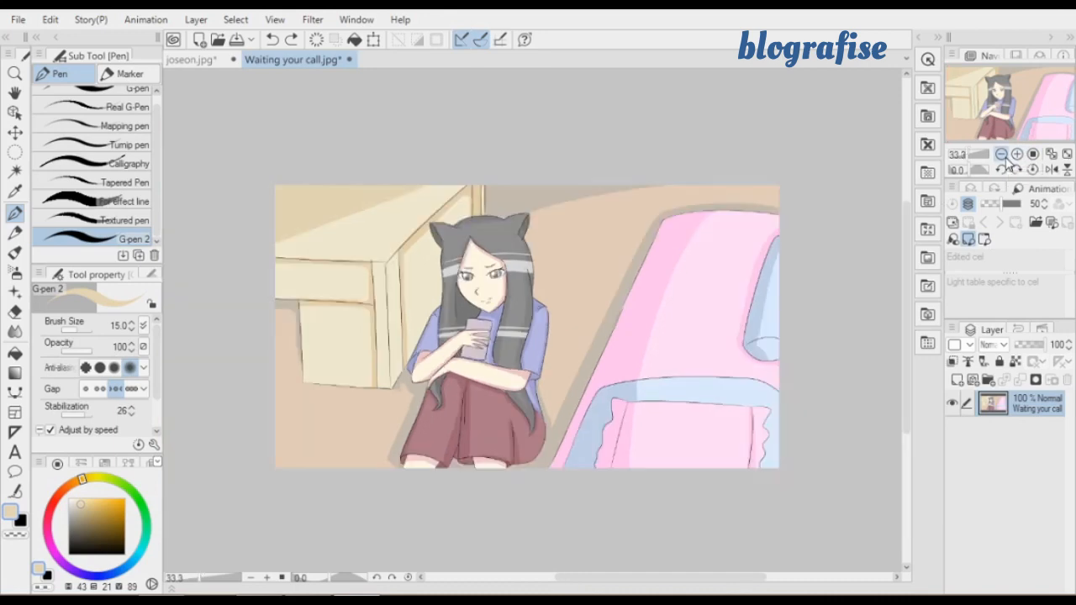
# Add a new raster layer above the illustration and make the "Waiting your call" layer active again
pyautogui.click(1017, 155)
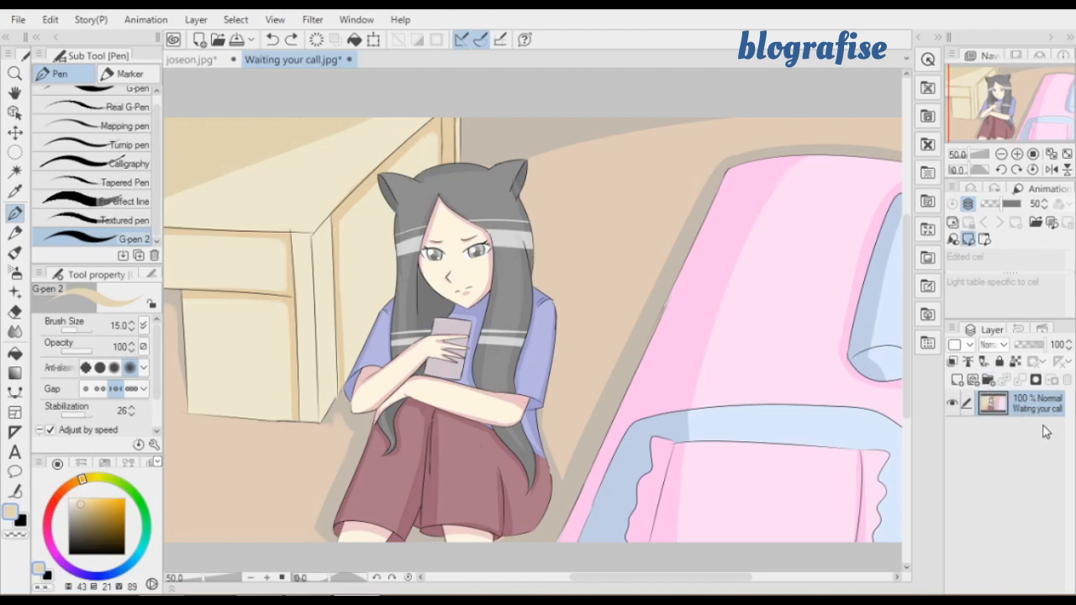
pyautogui.click(964, 380)
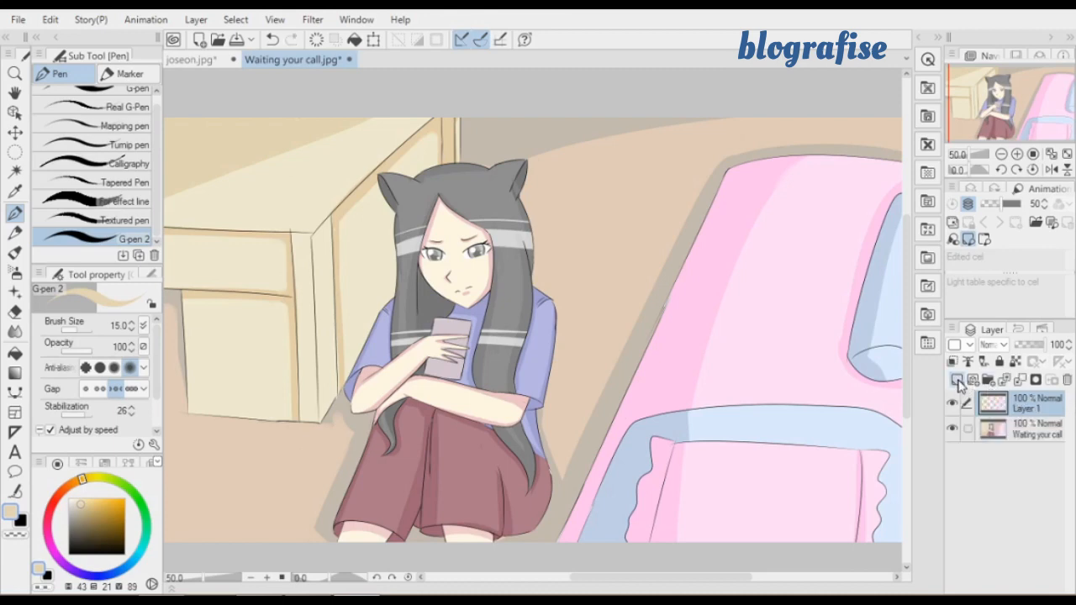
pyautogui.click(1027, 433)
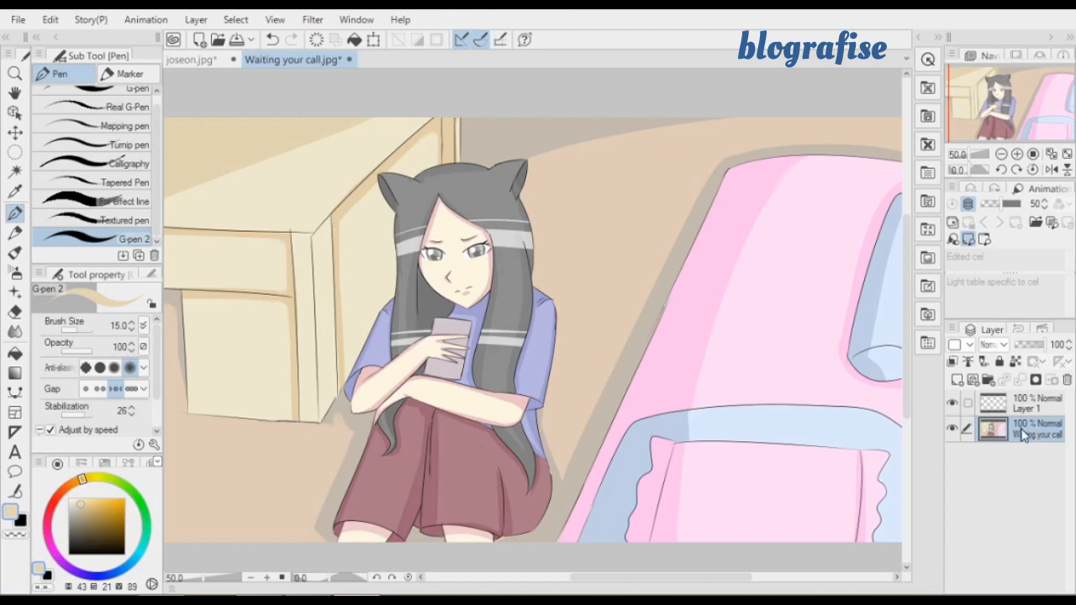
pyautogui.rightClick(1023, 434)
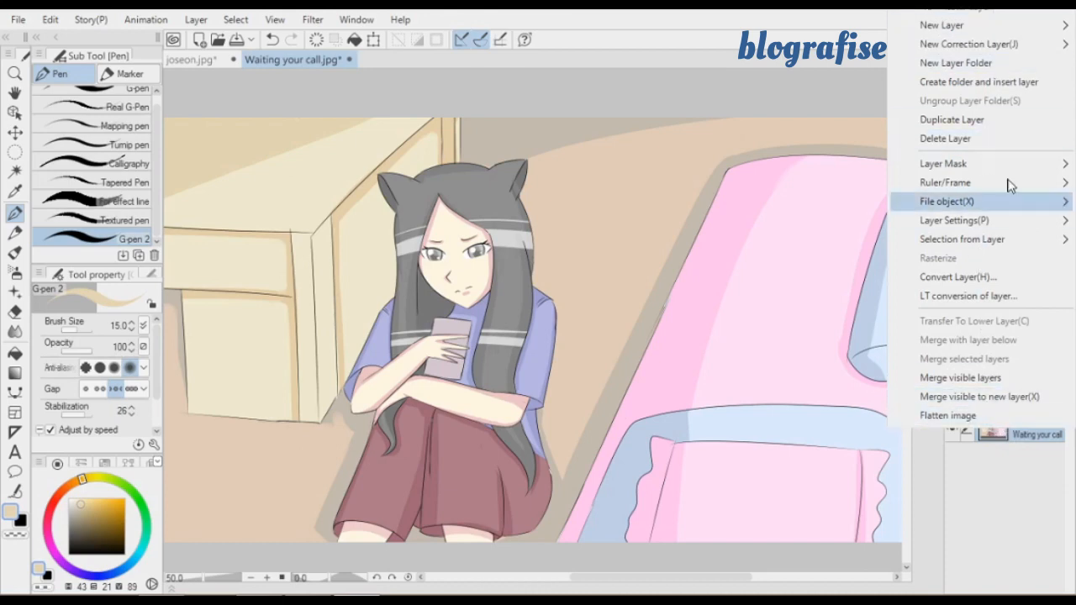
pyautogui.click(989, 435)
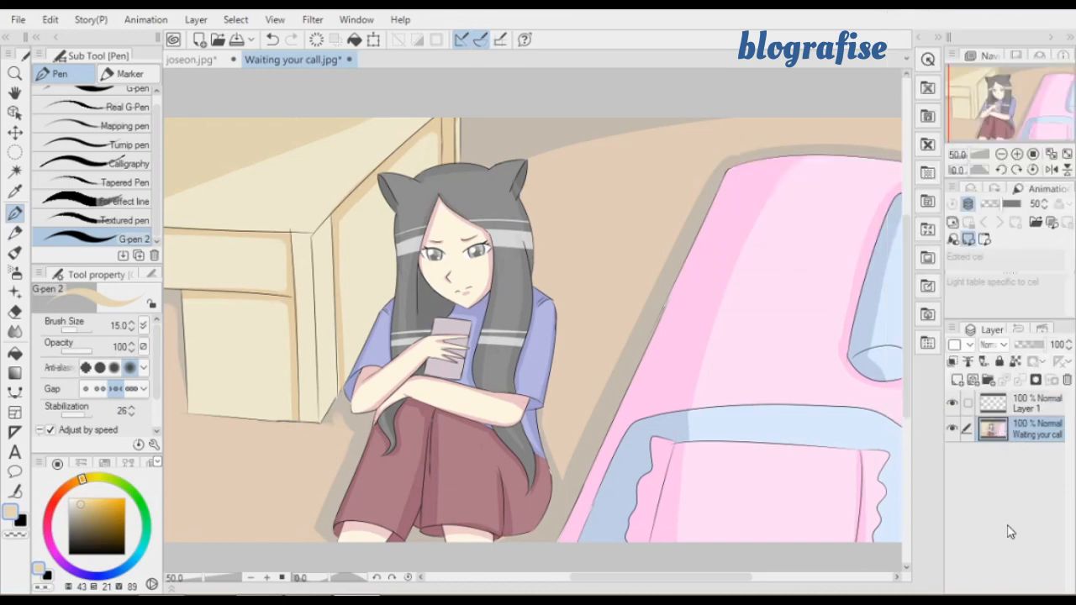
pyautogui.rightClick(991, 436)
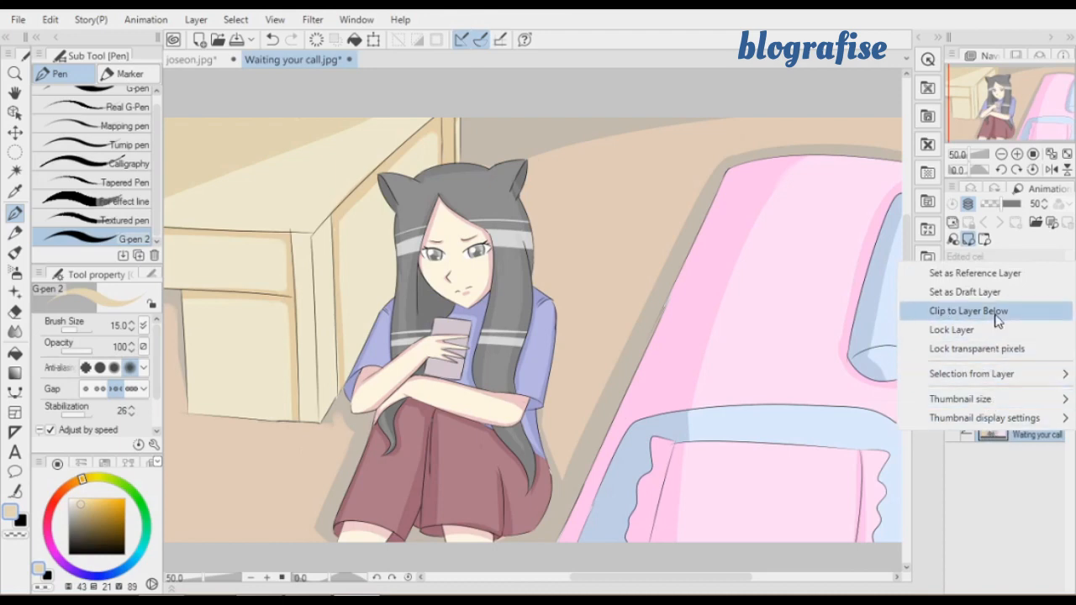
pyautogui.moveTo(995, 375)
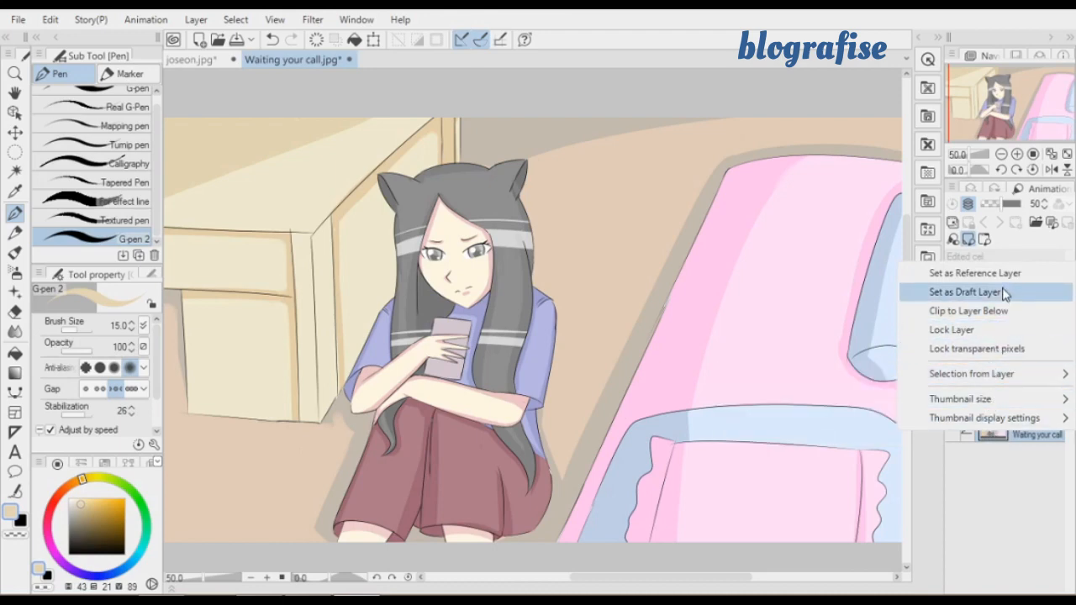
pyautogui.click(1011, 462)
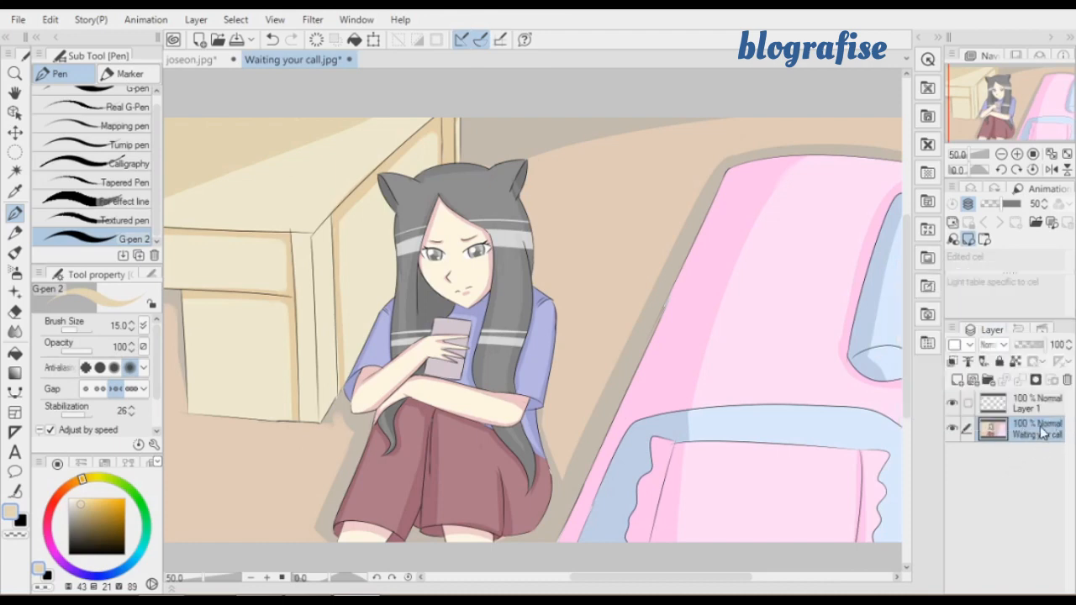
# Add a Brightness/Contrast correction layer above the "Waiting your call" layer with brightness -20 and contrast 10
pyautogui.rightClick(1043, 433)
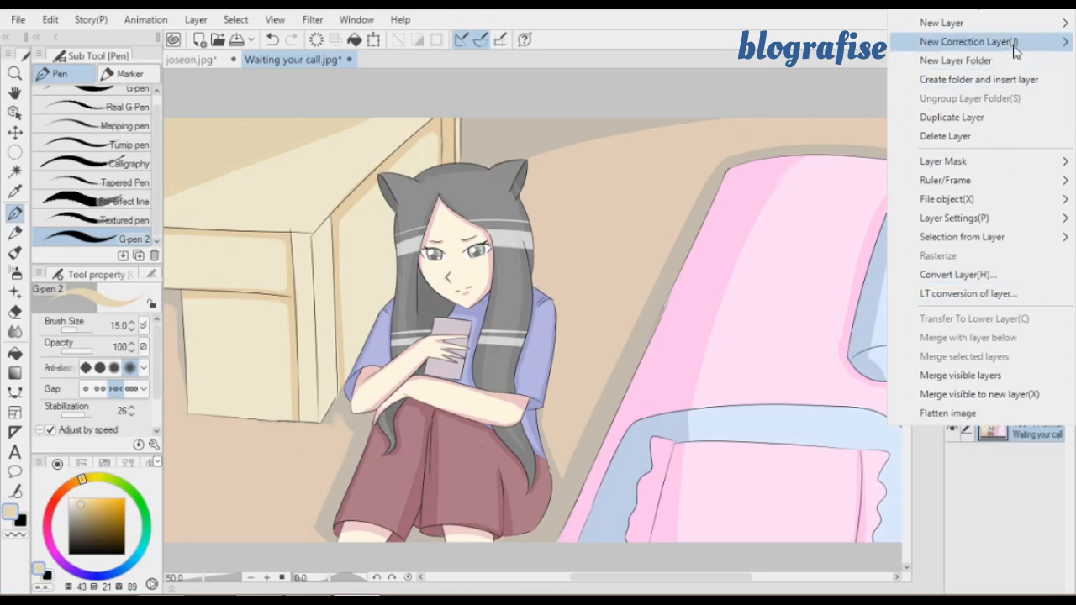
pyautogui.moveTo(1015, 50)
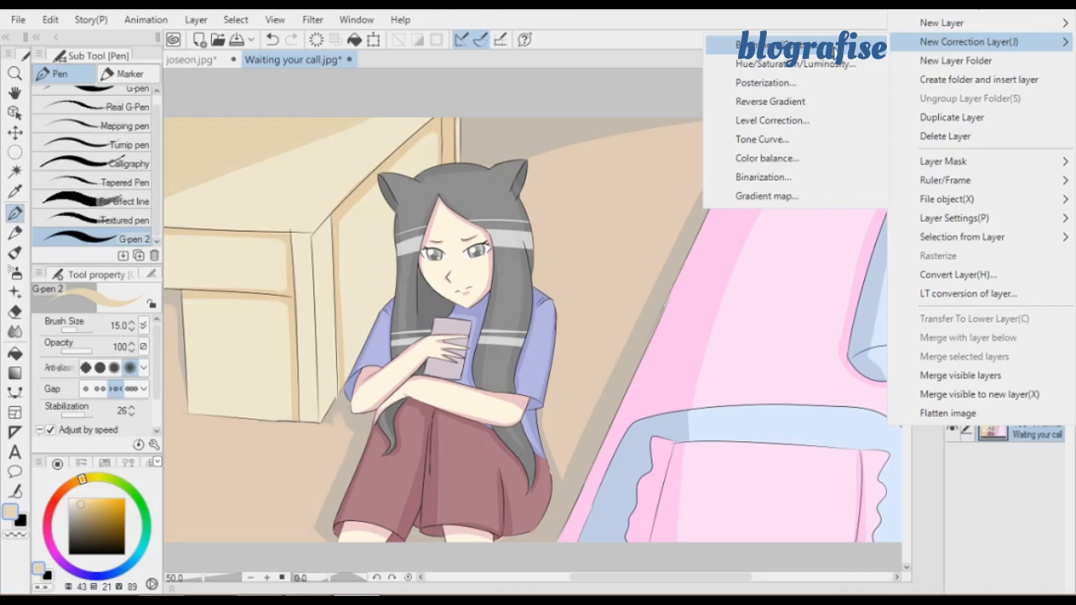
pyautogui.click(761, 44)
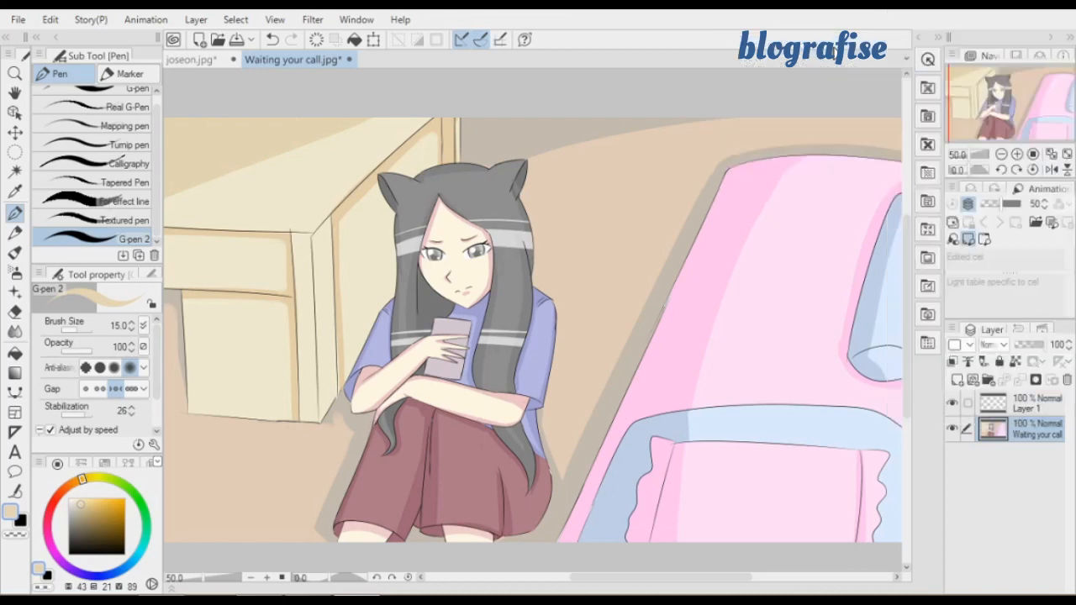
pyautogui.moveTo(577, 261); pyautogui.dragTo(753, 157)
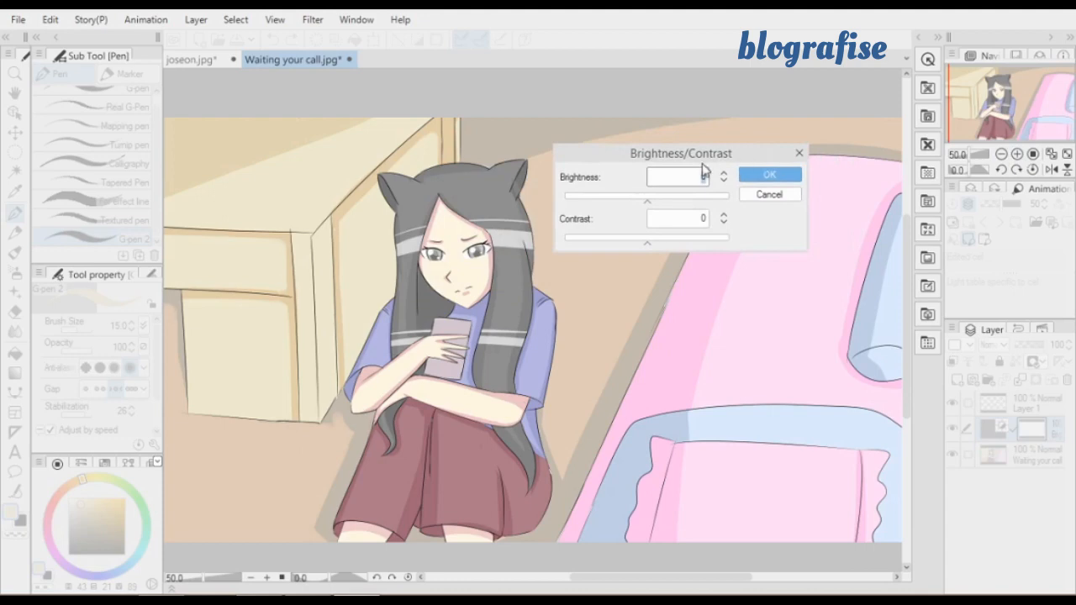
pyautogui.click(646, 203)
pyautogui.moveTo(646, 206); pyautogui.dragTo(647, 243)
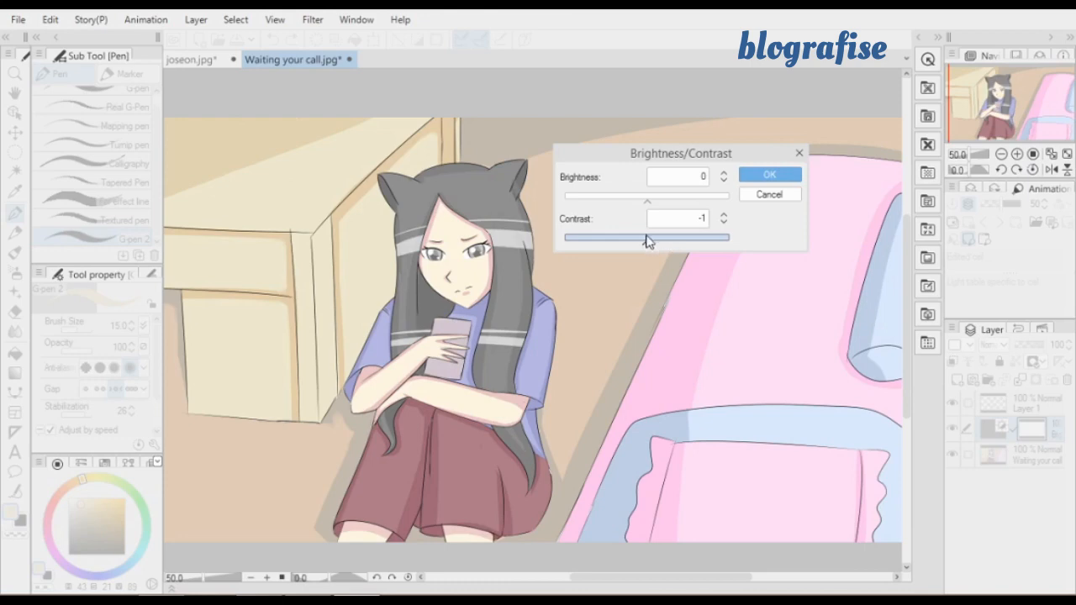
pyautogui.click(648, 243)
pyautogui.moveTo(657, 246)
pyautogui.mouseDown()
pyautogui.moveTo(679, 240)
pyautogui.moveTo(656, 246)
pyautogui.mouseUp()
pyautogui.moveTo(673, 199); pyautogui.dragTo(631, 204)
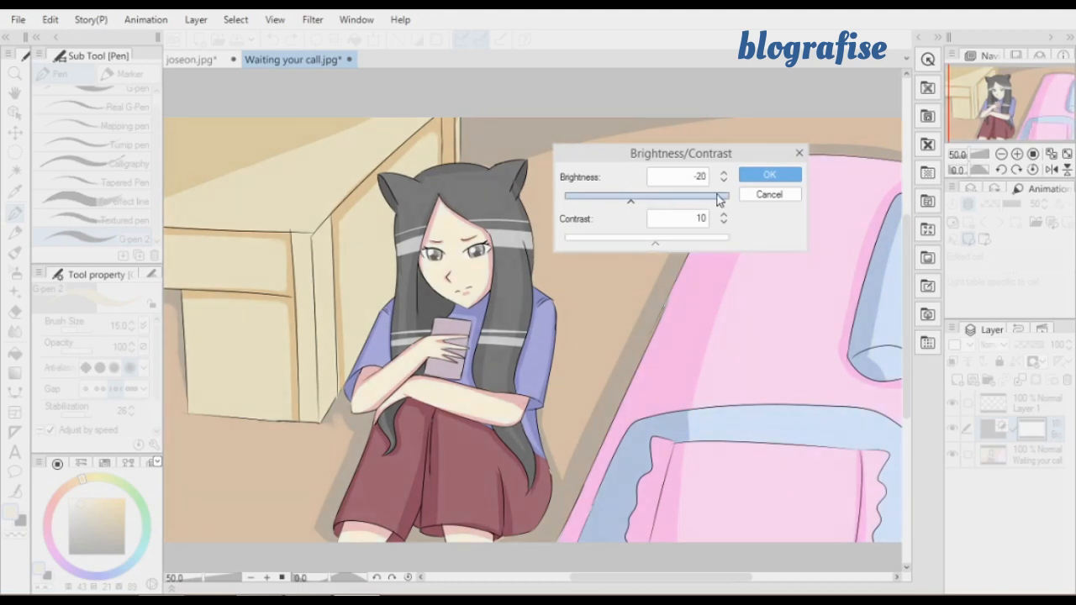
pyautogui.click(785, 175)
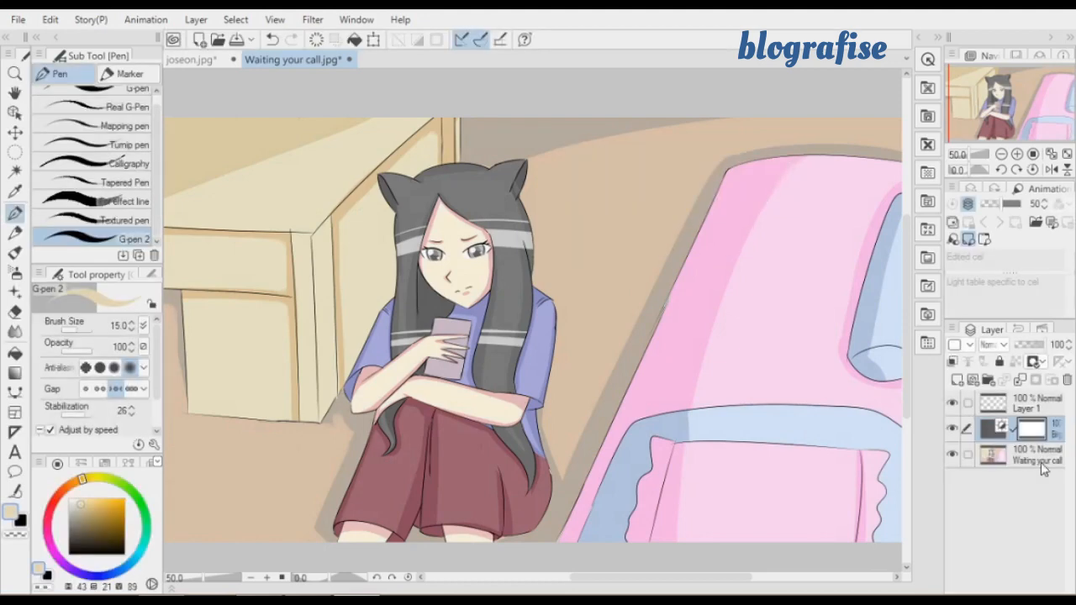
# Start a Hue/Saturation/Luminosity correction layer directly above the "Waiting your call" layer, keeping the illustration unobstructed by the dialog
pyautogui.click(1036, 469)
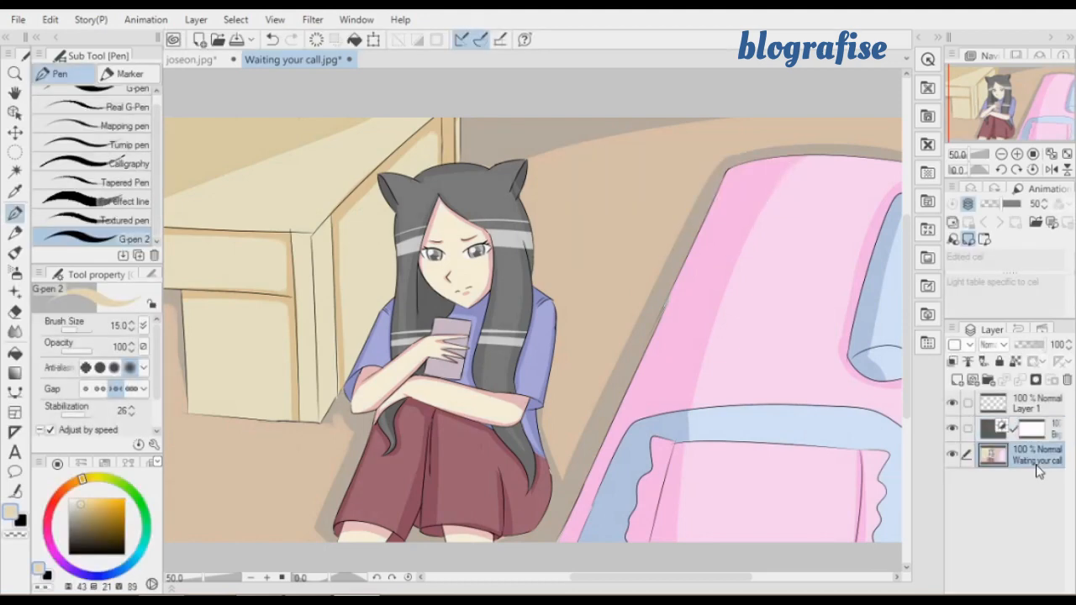
pyautogui.rightClick(1037, 469)
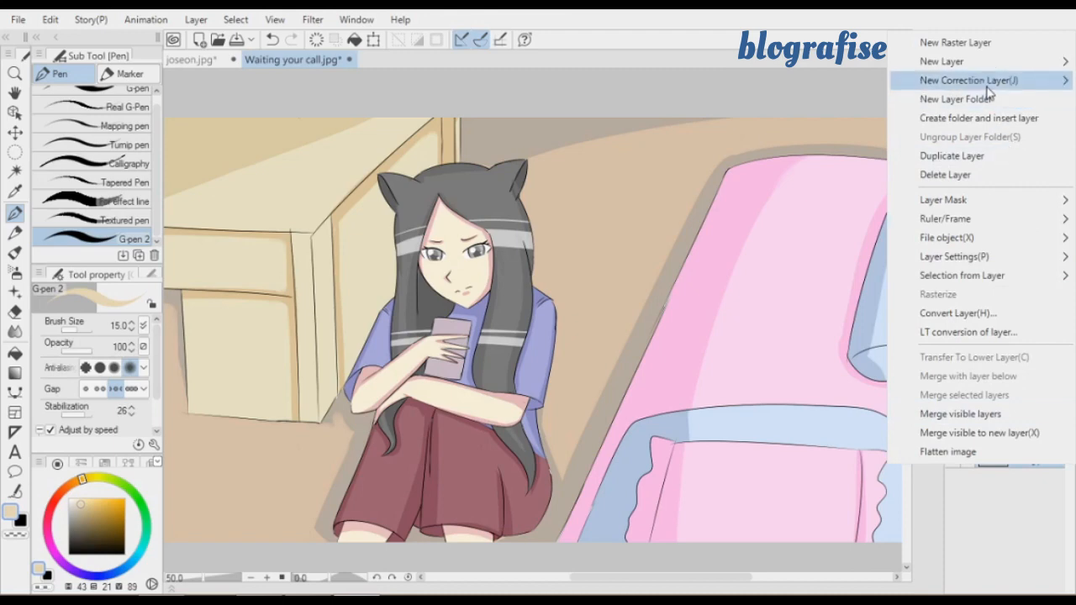
pyautogui.moveTo(989, 82)
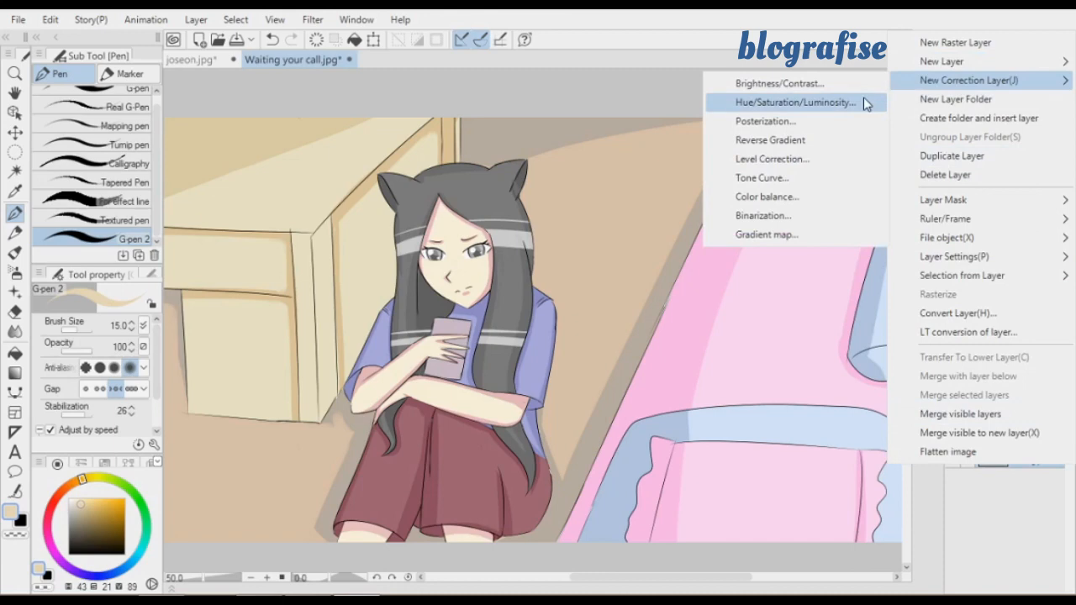
pyautogui.click(864, 99)
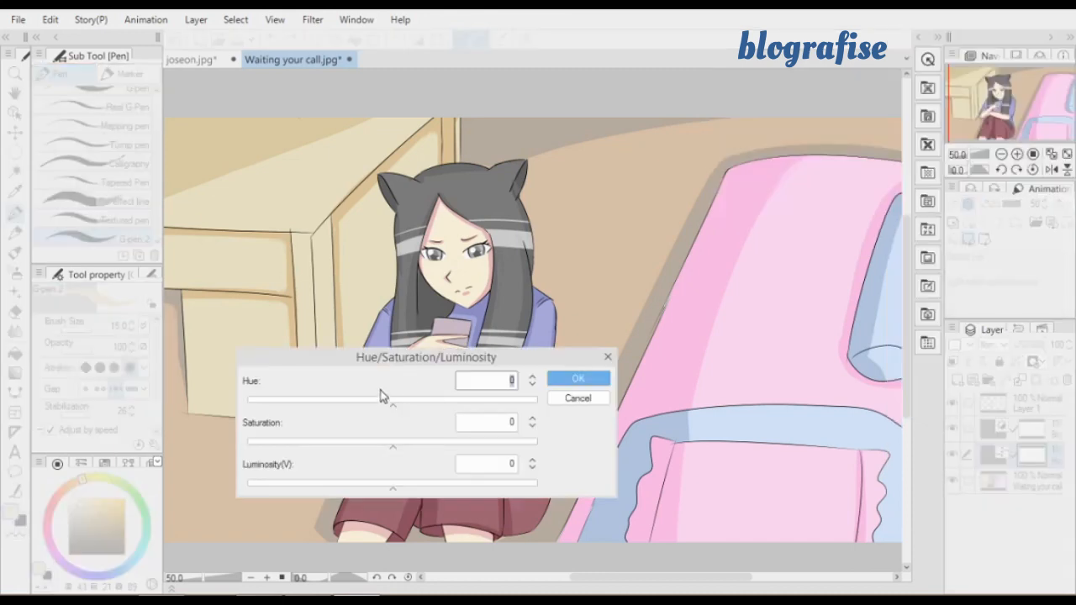
pyautogui.moveTo(422, 368); pyautogui.dragTo(787, 138)
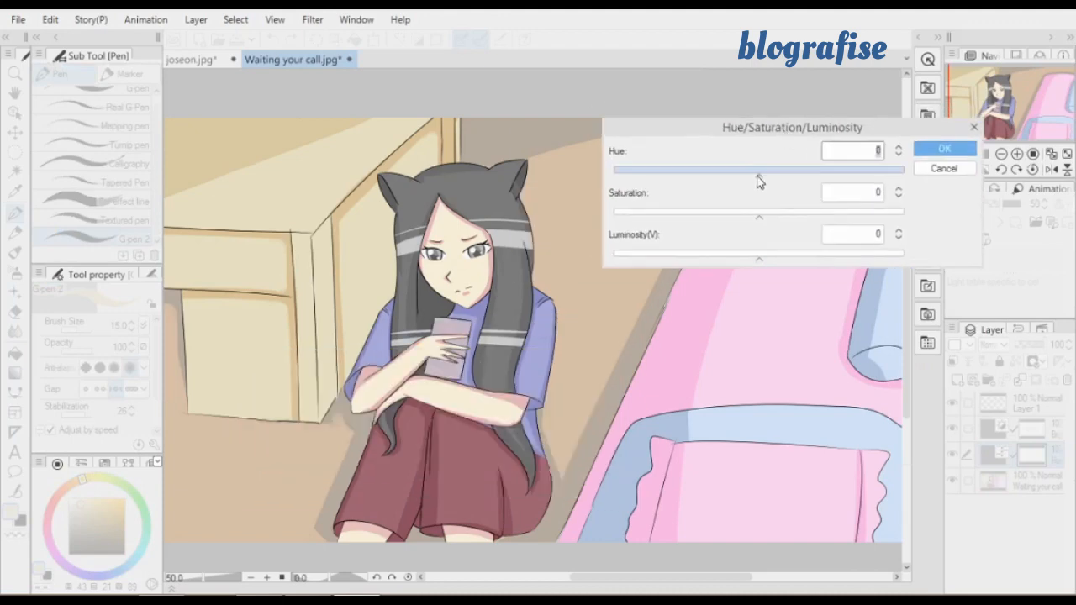
# Set the correction's hue to -77, saturation to -4 and luminosity to -2
pyautogui.moveTo(759, 182); pyautogui.dragTo(694, 182)
pyautogui.moveTo(759, 215); pyautogui.dragTo(727, 220)
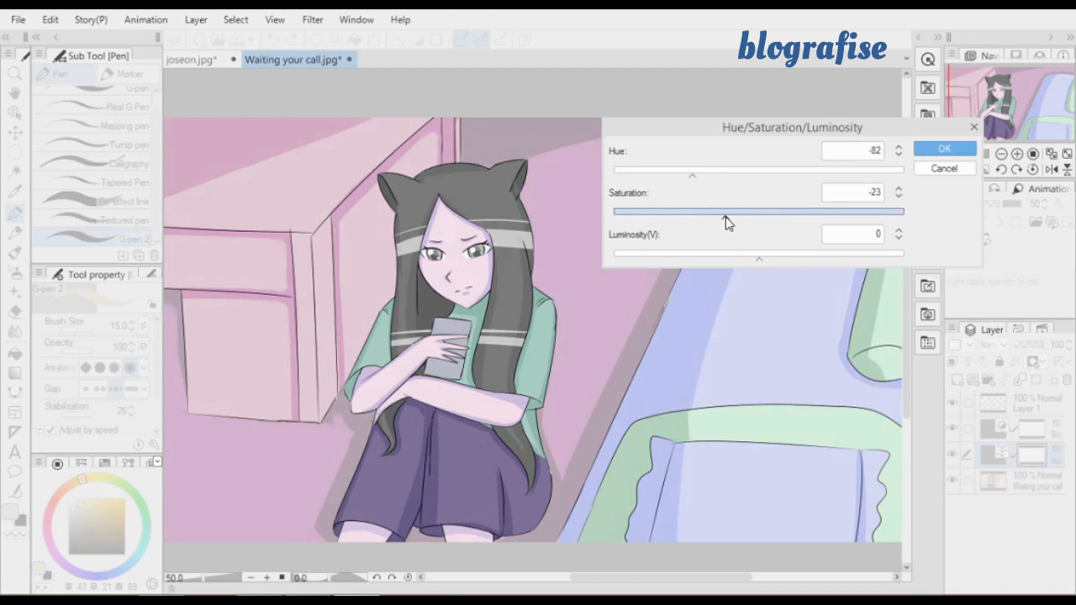
pyautogui.moveTo(727, 221); pyautogui.dragTo(808, 216)
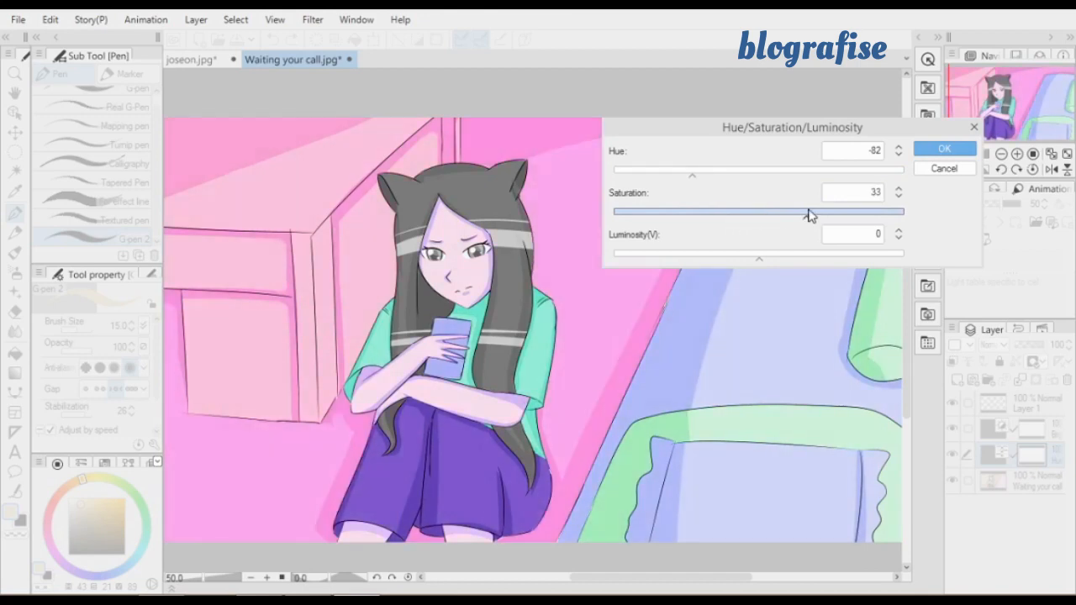
pyautogui.moveTo(809, 215); pyautogui.dragTo(752, 213)
pyautogui.moveTo(686, 168); pyautogui.dragTo(697, 176)
pyautogui.moveTo(743, 253)
pyautogui.mouseDown()
pyautogui.moveTo(876, 261)
pyautogui.moveTo(967, 245)
pyautogui.moveTo(735, 264)
pyautogui.moveTo(756, 263)
pyautogui.mouseUp()
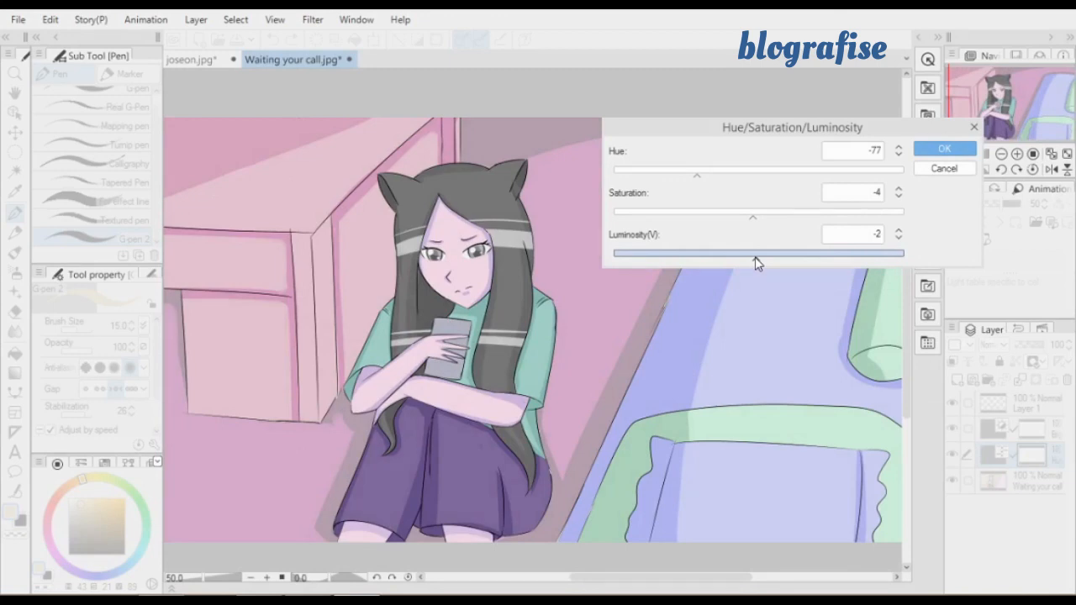
# Try the correction's luminosity at the bright extreme of 100 and at a dark -69
pyautogui.moveTo(756, 263); pyautogui.dragTo(925, 247)
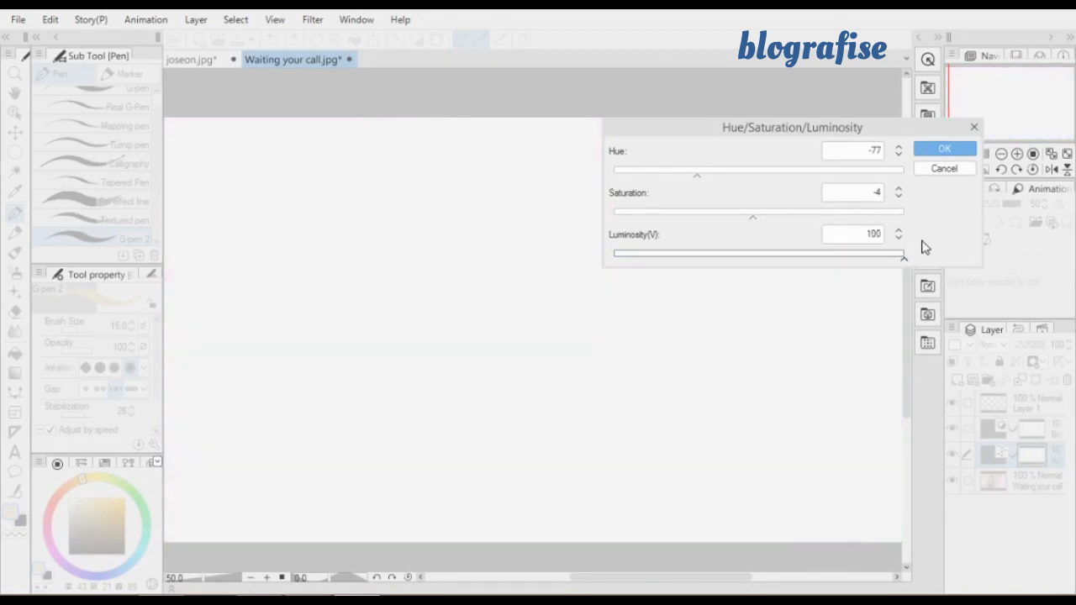
pyautogui.moveTo(846, 257); pyautogui.dragTo(594, 252)
pyautogui.click(660, 262)
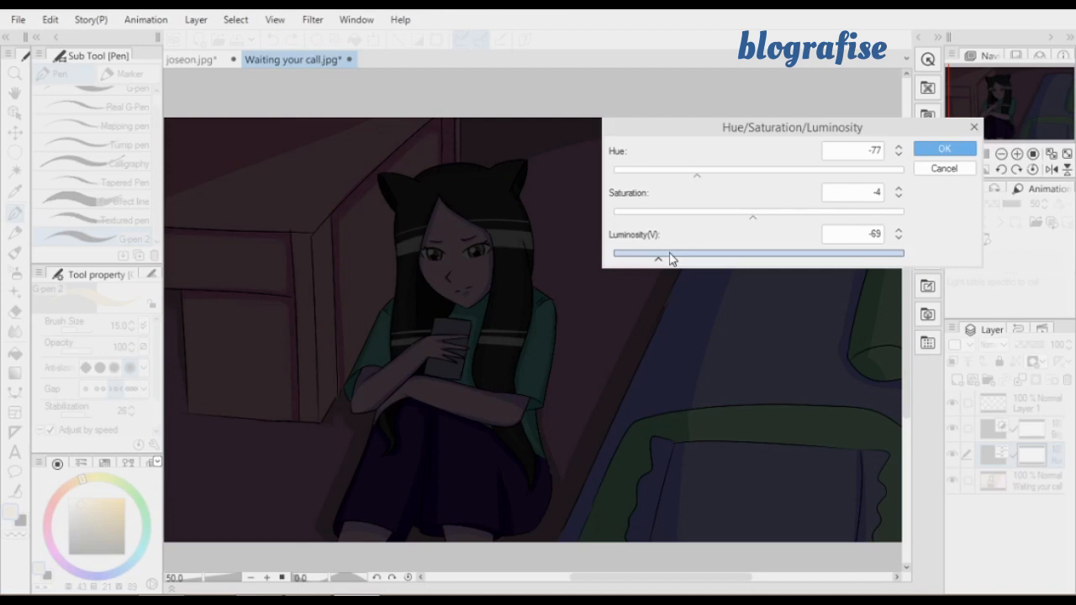
# Set the correction's saturation to 11, bring its luminosity back near zero and apply the Hue/Saturation/Luminosity layer
pyautogui.moveTo(669, 259); pyautogui.dragTo(798, 258)
pyautogui.moveTo(747, 218); pyautogui.dragTo(776, 219)
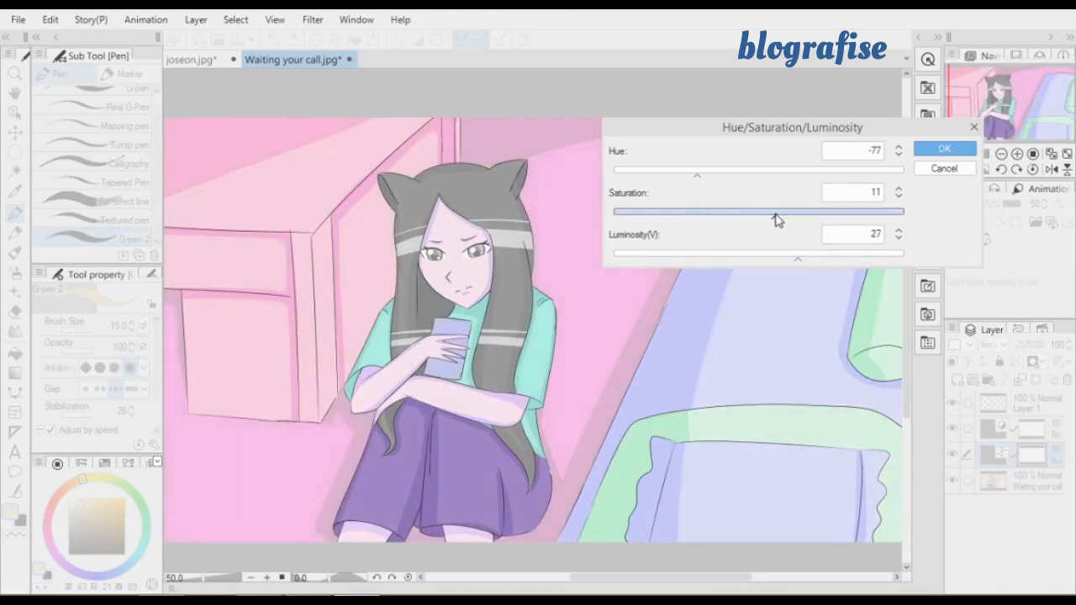
pyautogui.moveTo(789, 257); pyautogui.dragTo(754, 264)
pyautogui.click(942, 148)
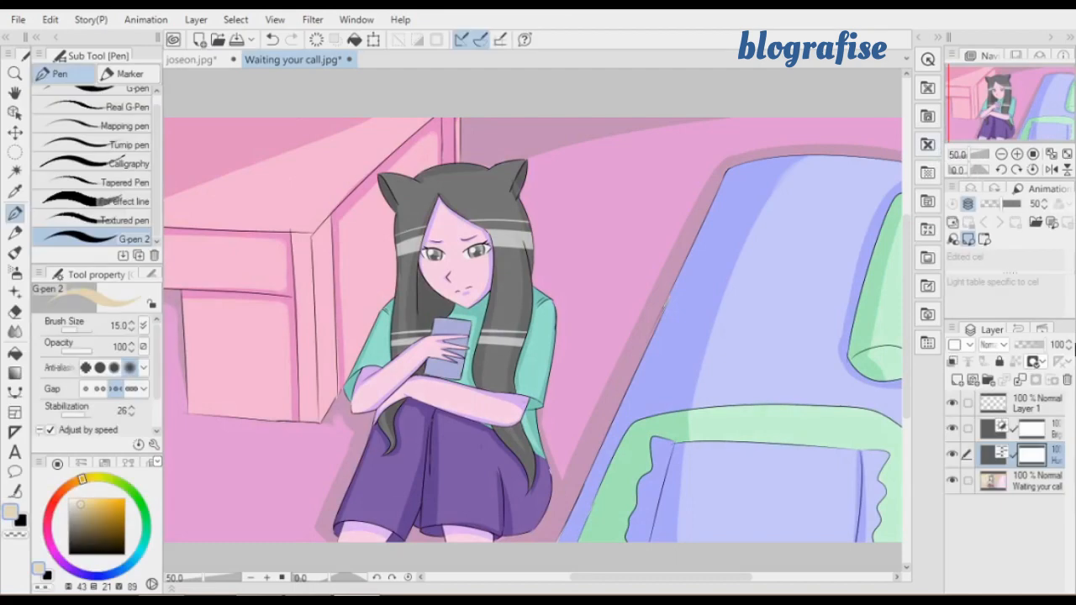
pyautogui.click(1003, 453)
pyautogui.click(1028, 455)
pyautogui.rightClick(1027, 460)
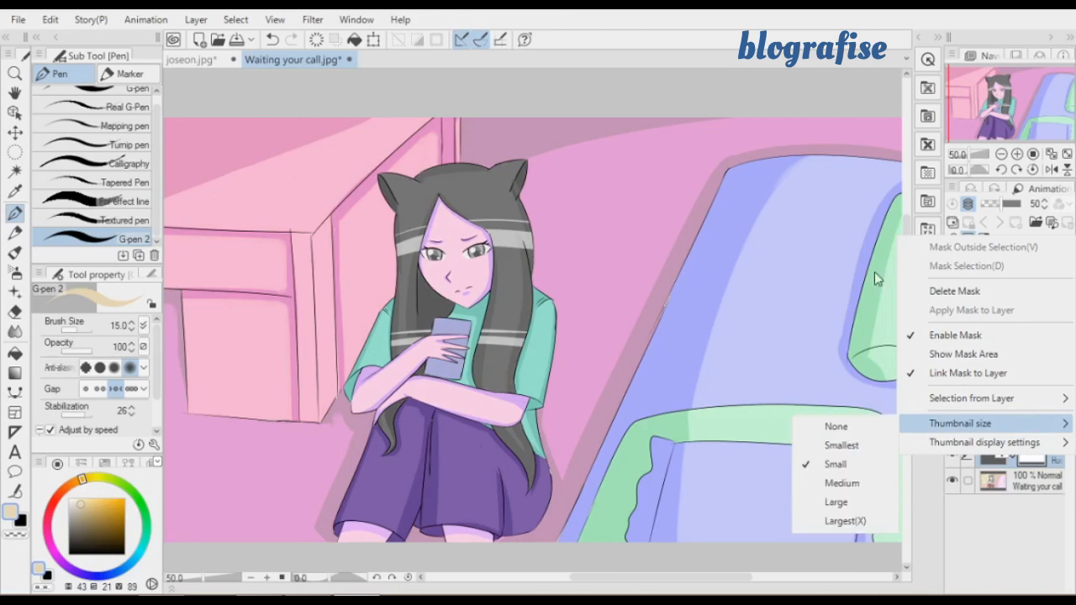
pyautogui.click(1051, 557)
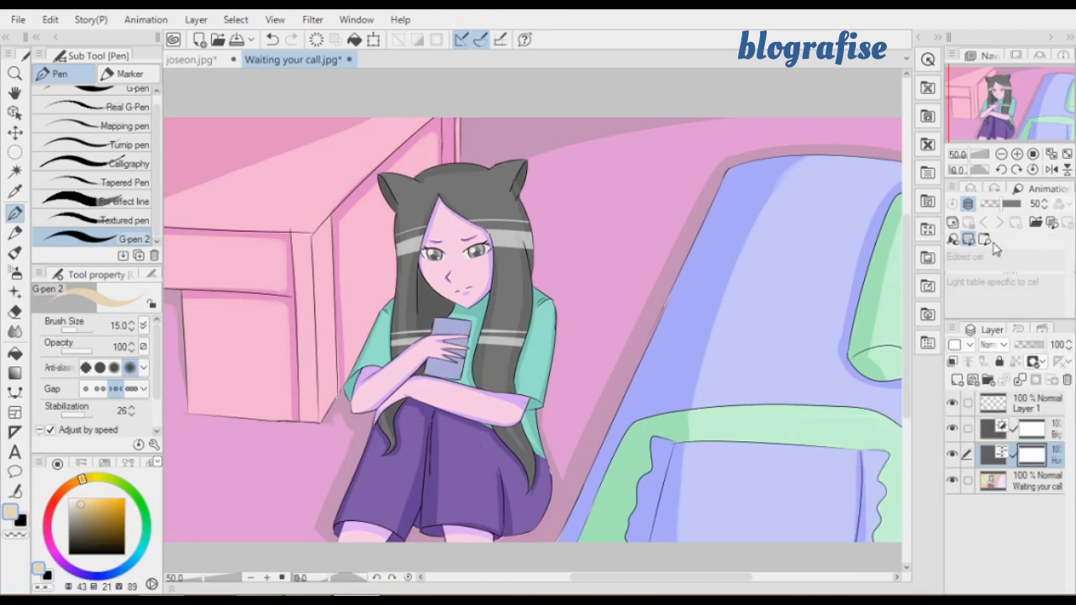
pyautogui.click(1001, 154)
pyautogui.click(1017, 155)
pyautogui.click(1001, 153)
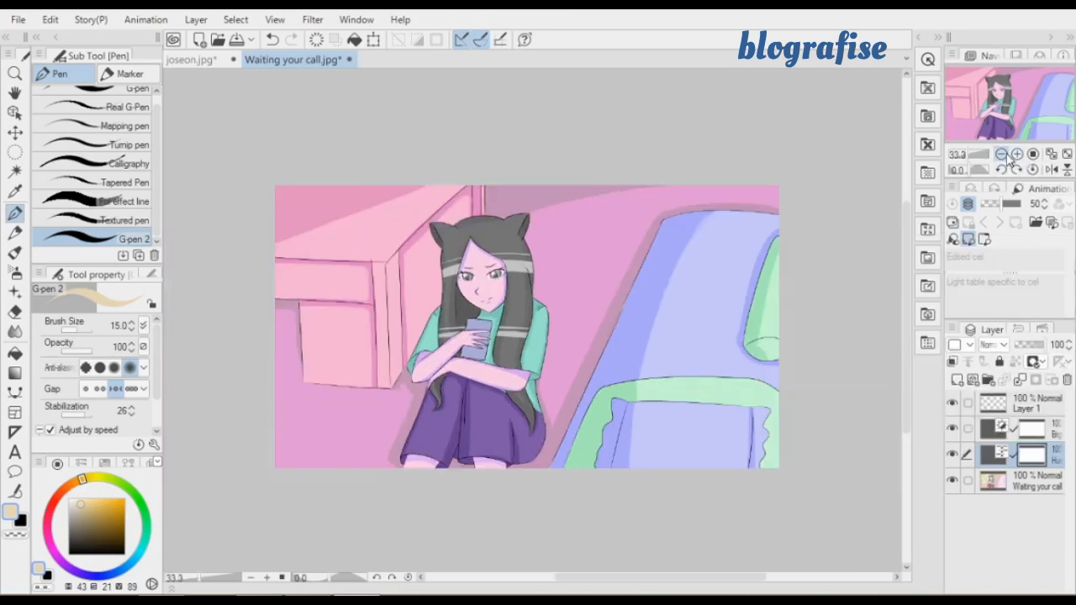
pyautogui.click(1017, 155)
pyautogui.moveTo(1022, 118); pyautogui.dragTo(1019, 121)
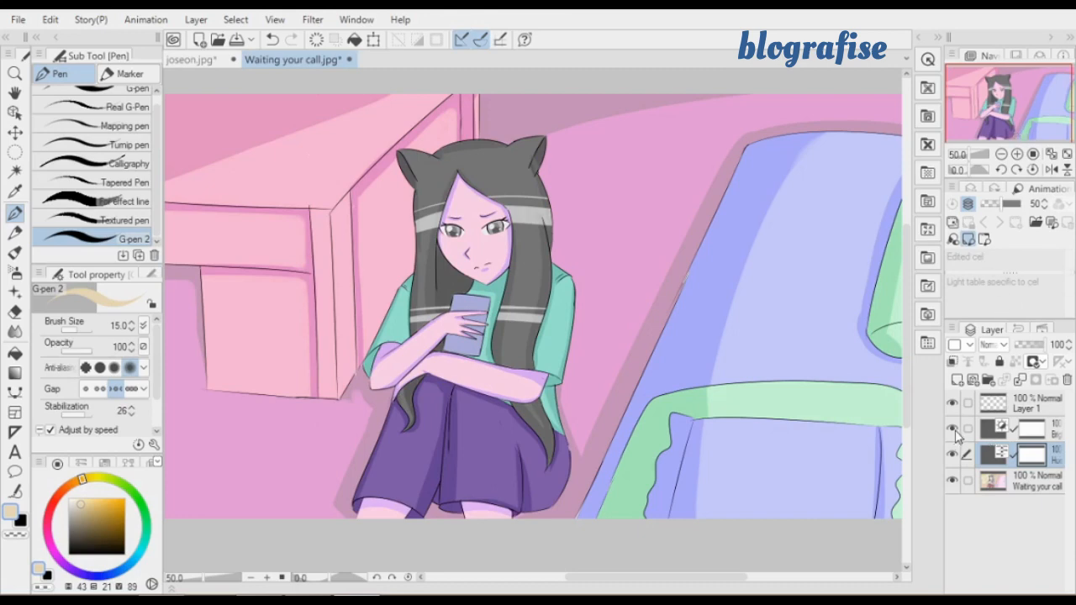
# Hide the Brightness/Contrast and Hue/Saturation/Luminosity correction layers to view the original illustration, and make the "Waiting your call" layer active
pyautogui.click(1044, 433)
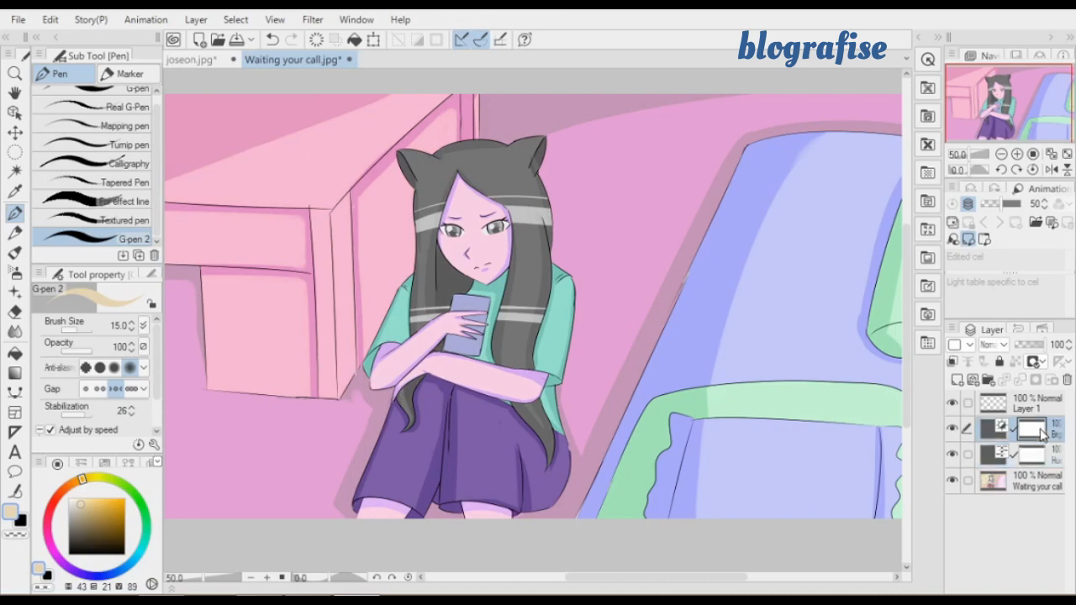
pyautogui.click(951, 430)
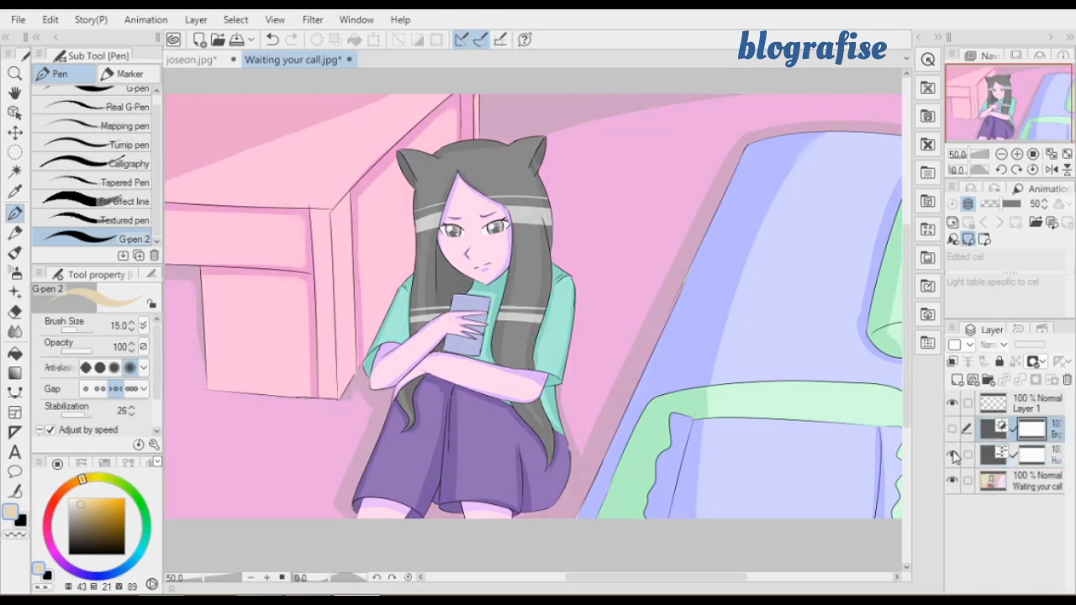
pyautogui.click(953, 455)
pyautogui.click(1037, 486)
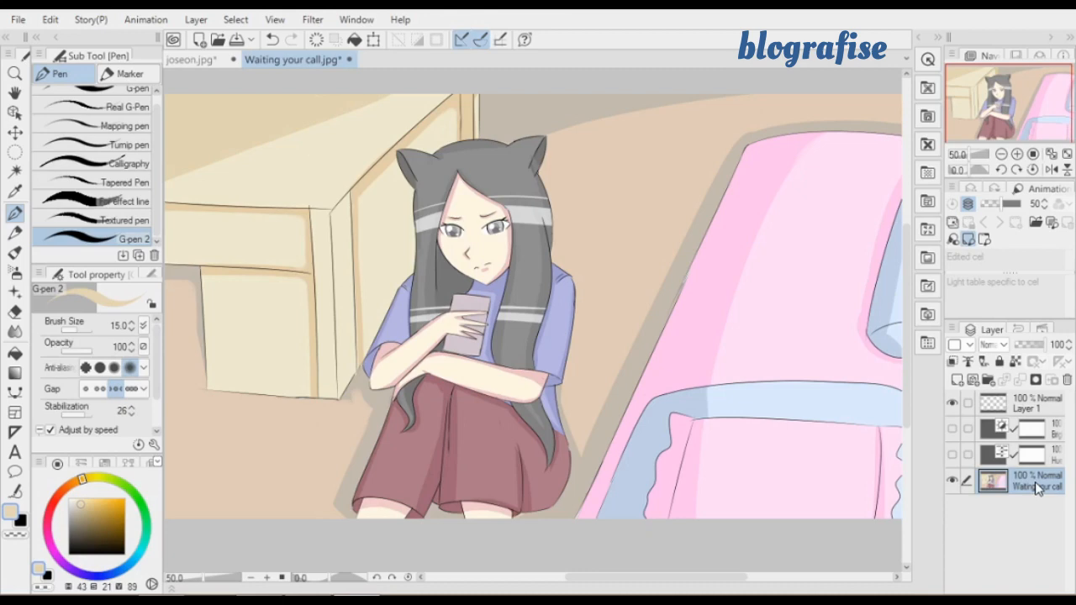
# Show both correction layers again, toggling each one's visibility to compare its effect on the illustration and leaving both visible
pyautogui.click(952, 428)
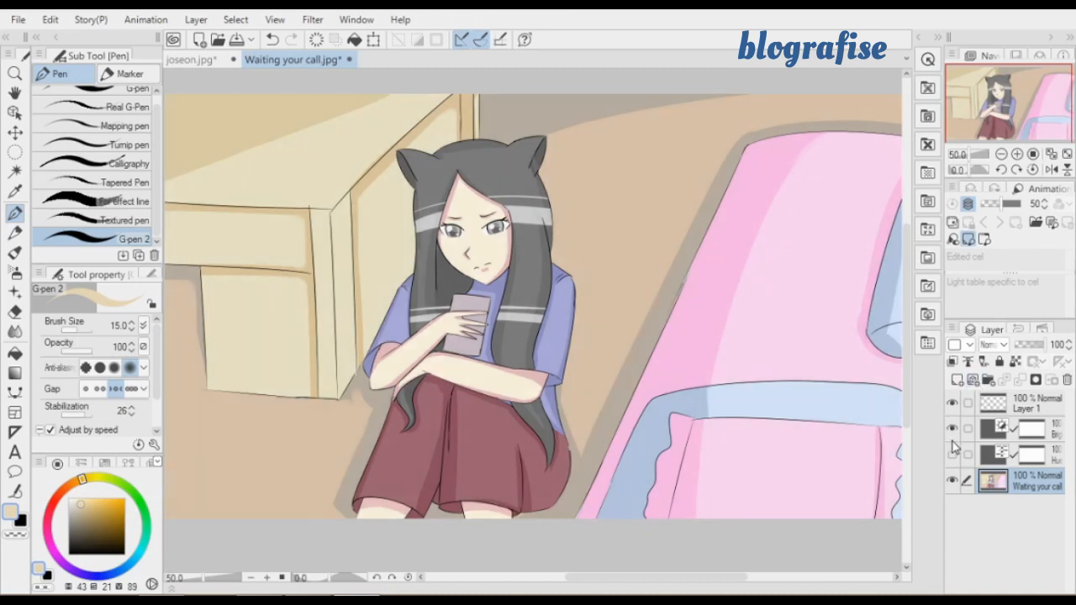
pyautogui.click(952, 455)
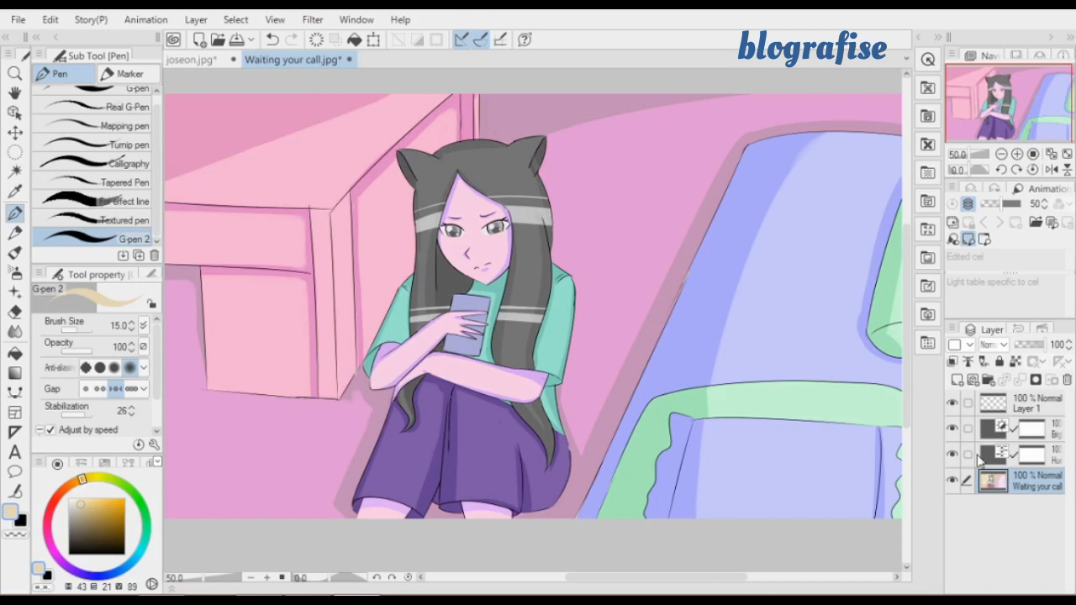
pyautogui.click(955, 455)
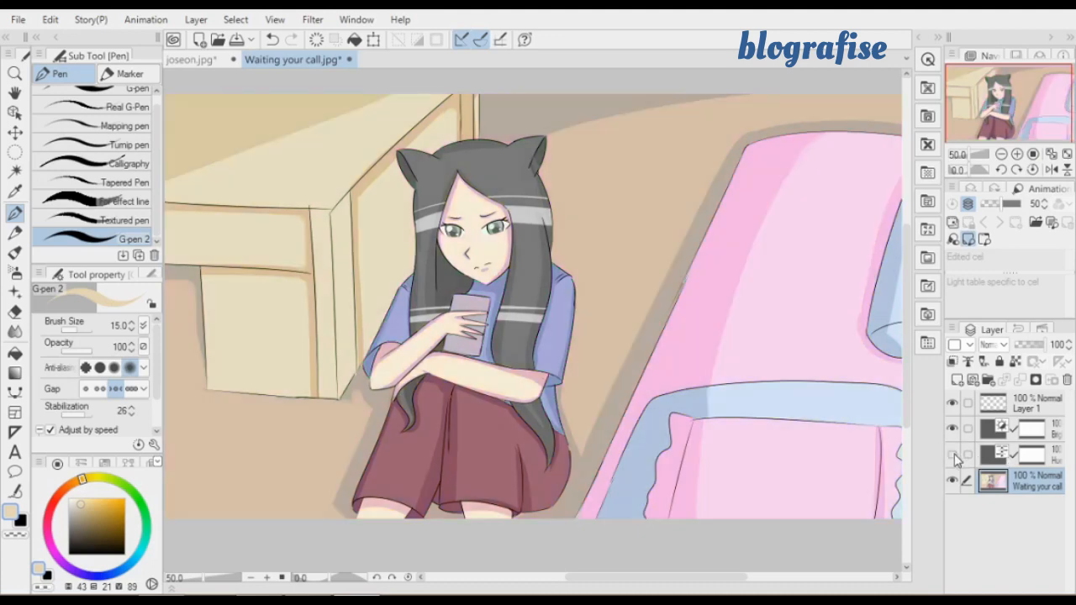
pyautogui.click(953, 429)
pyautogui.click(954, 455)
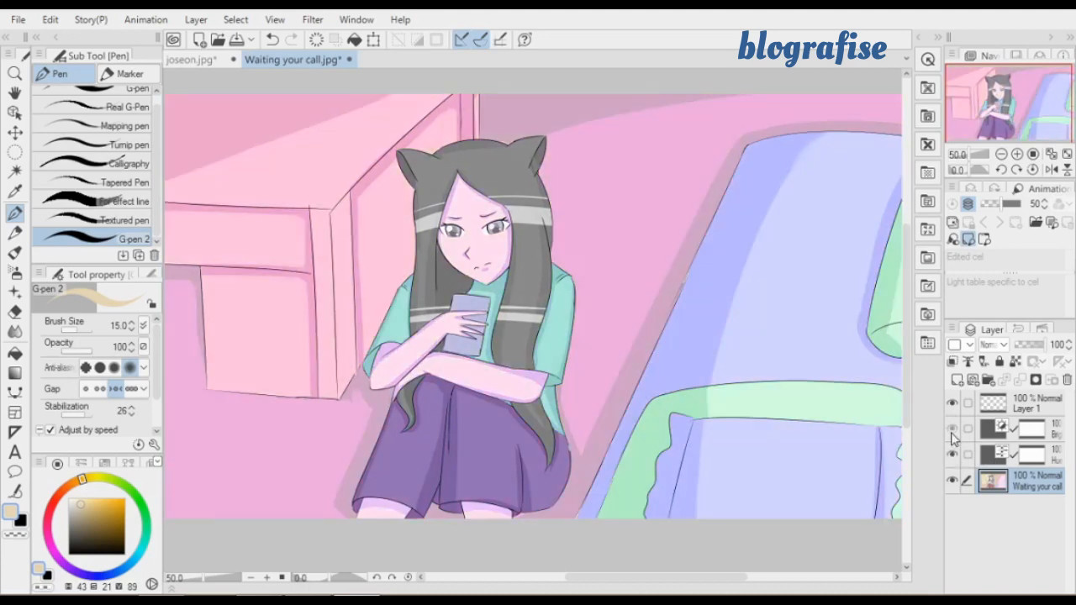
pyautogui.click(952, 429)
# Reduce the opacity of the Hue/Saturation/Luminosity and Brightness/Contrast correction layers to 46
pyautogui.click(1039, 457)
pyautogui.moveTo(1049, 351); pyautogui.dragTo(1033, 356)
pyautogui.click(1032, 430)
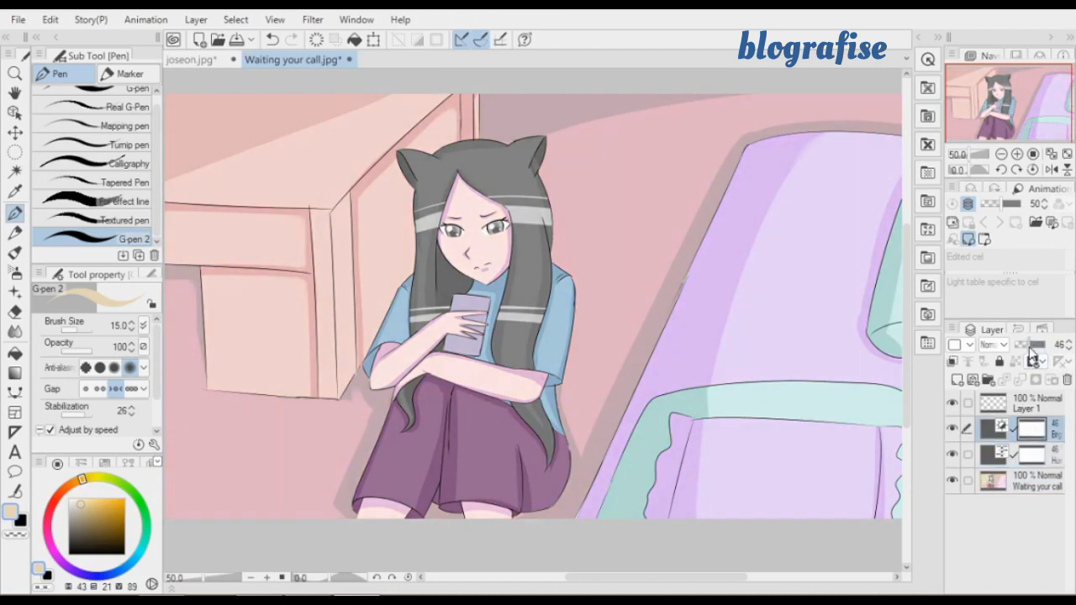